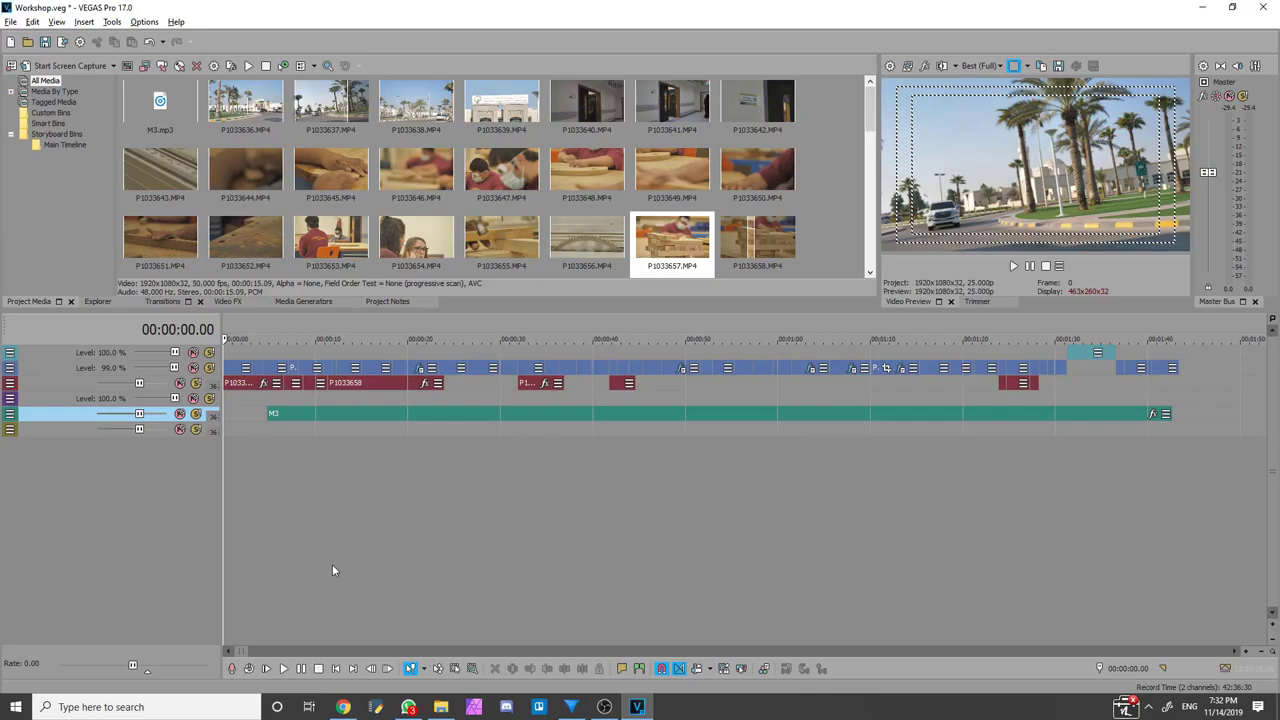
# Zoom the timeline out past the 2:00 mark to reveal the P1033657.MP4 clip
pyautogui.click(388, 415)
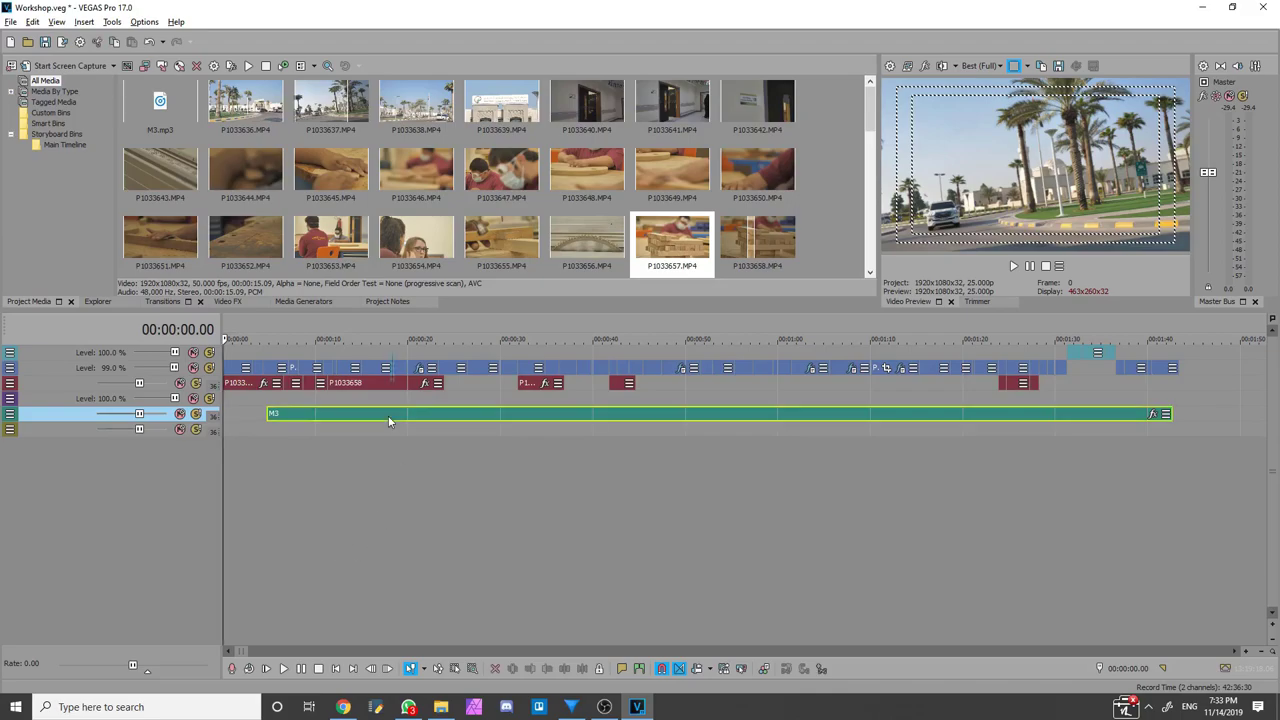
pyautogui.rightClick(390, 420)
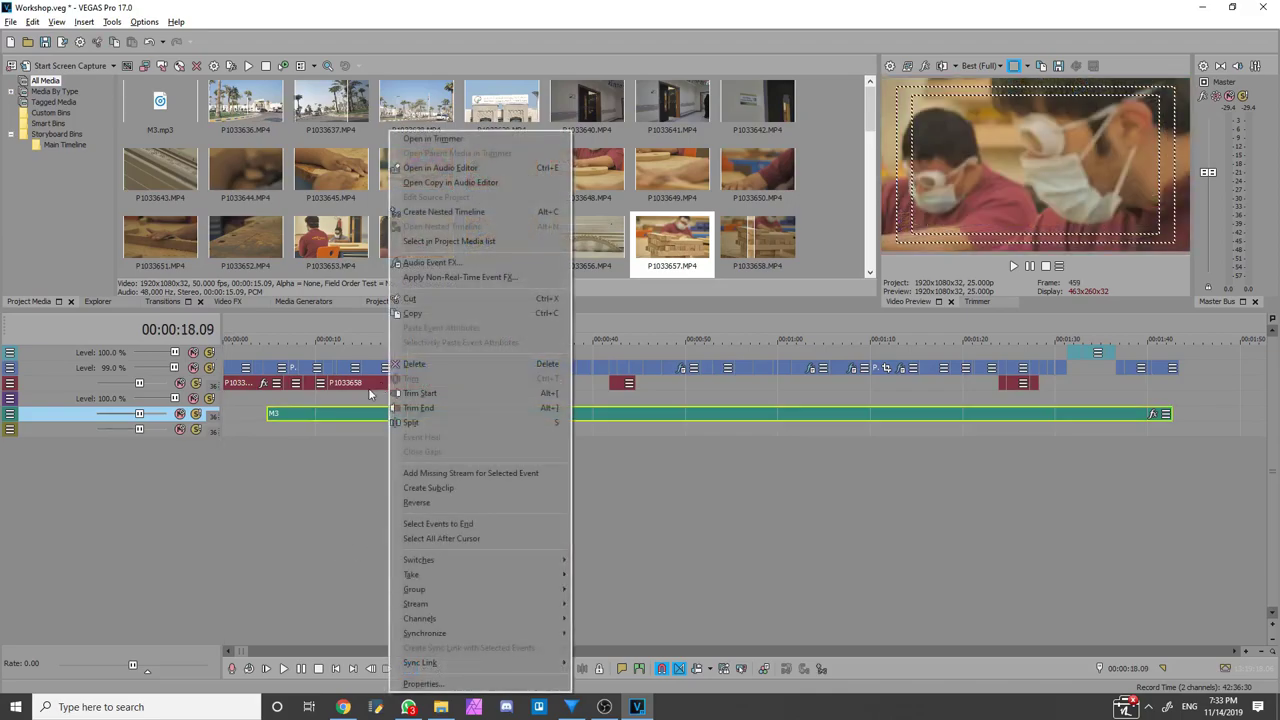
pyautogui.click(266, 578)
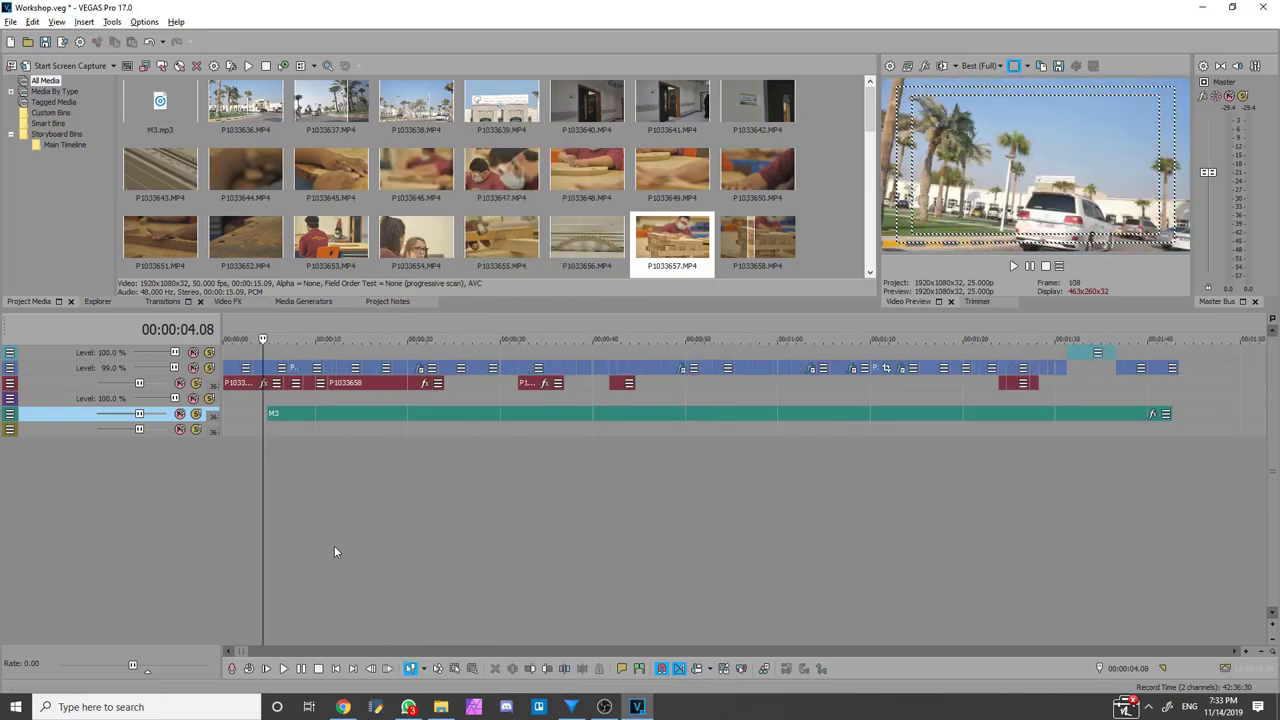
pyautogui.scroll(-1, 334, 547)
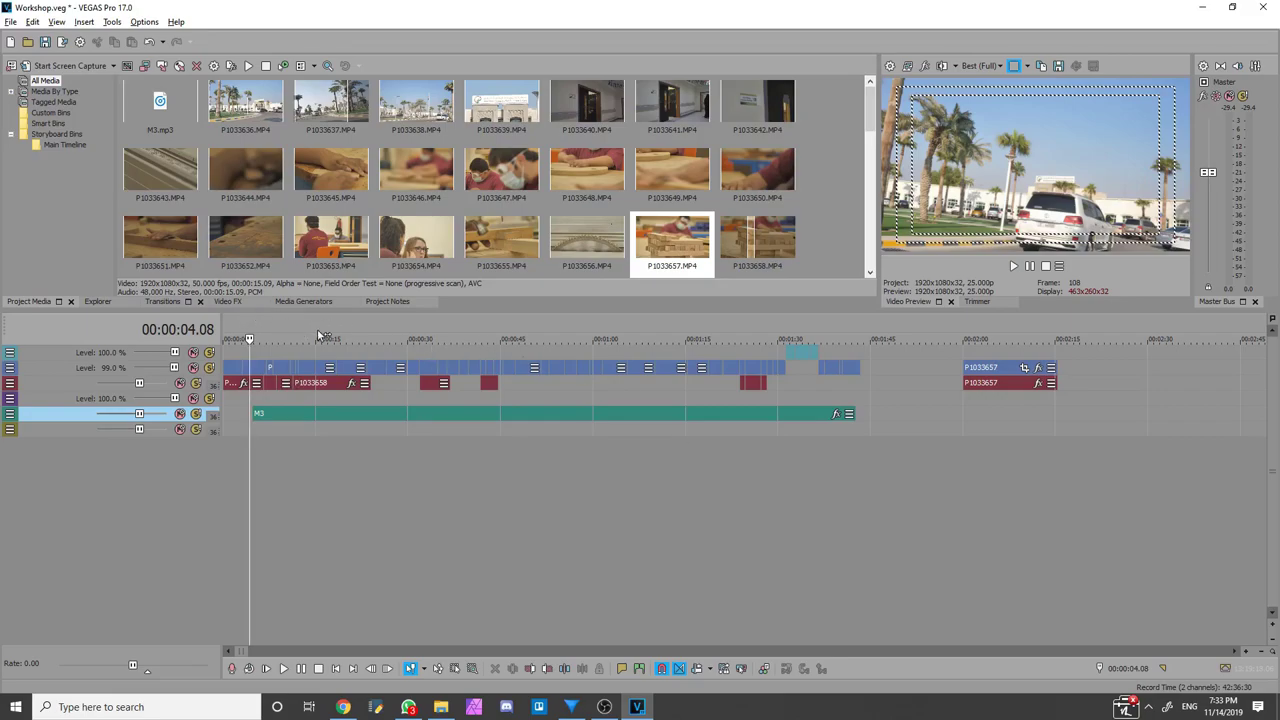
# Show the Media Generators presets and zoom the timeline further out
pyautogui.click(234, 303)
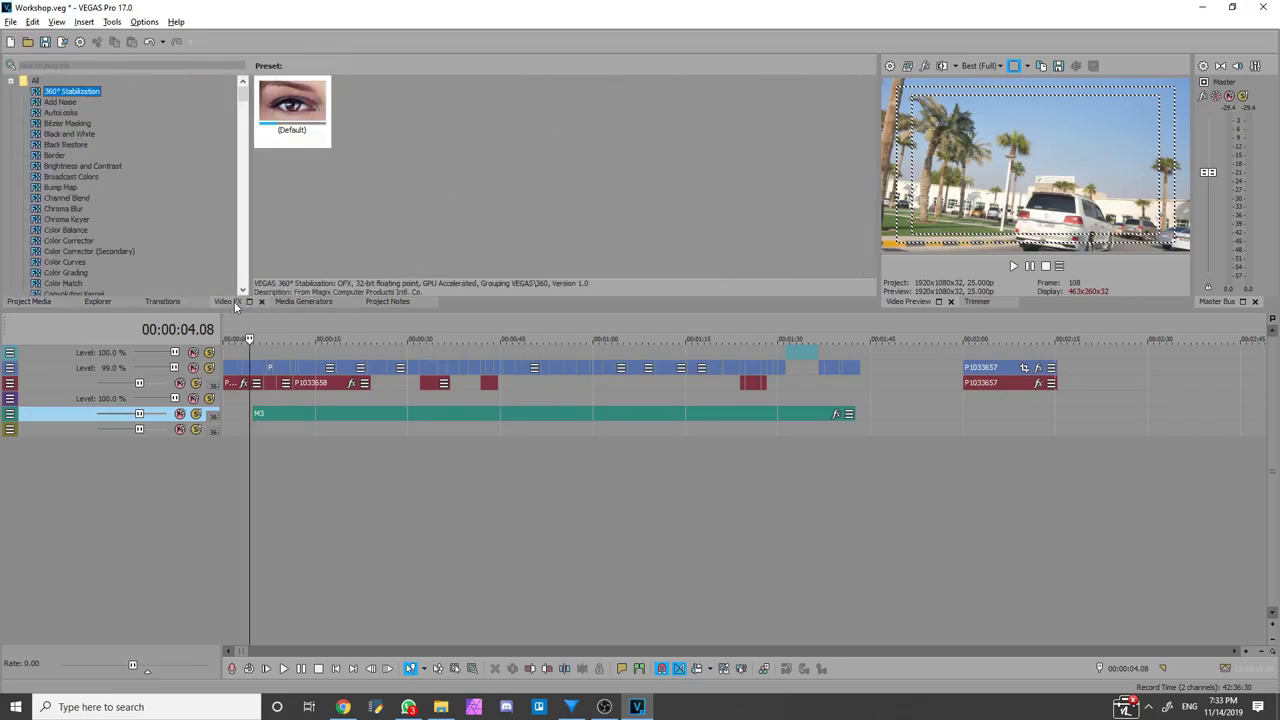
pyautogui.click(305, 301)
pyautogui.click(232, 305)
pyautogui.click(310, 302)
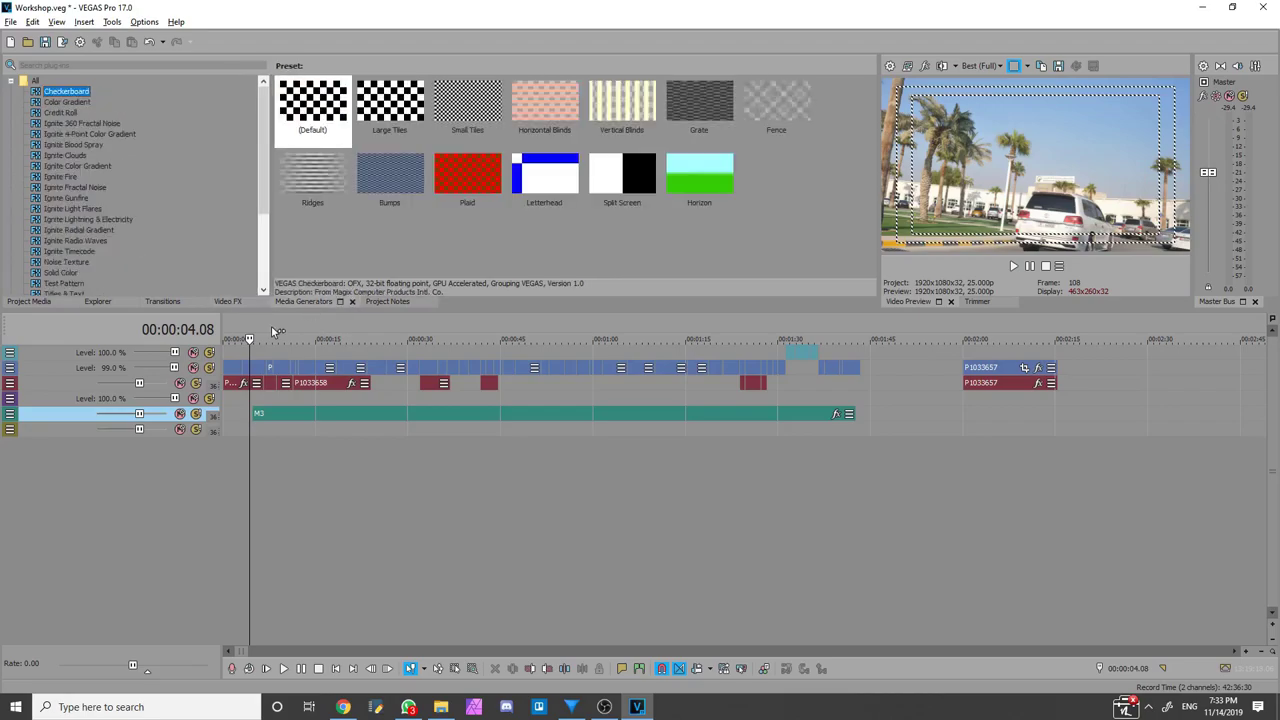
pyautogui.click(277, 338)
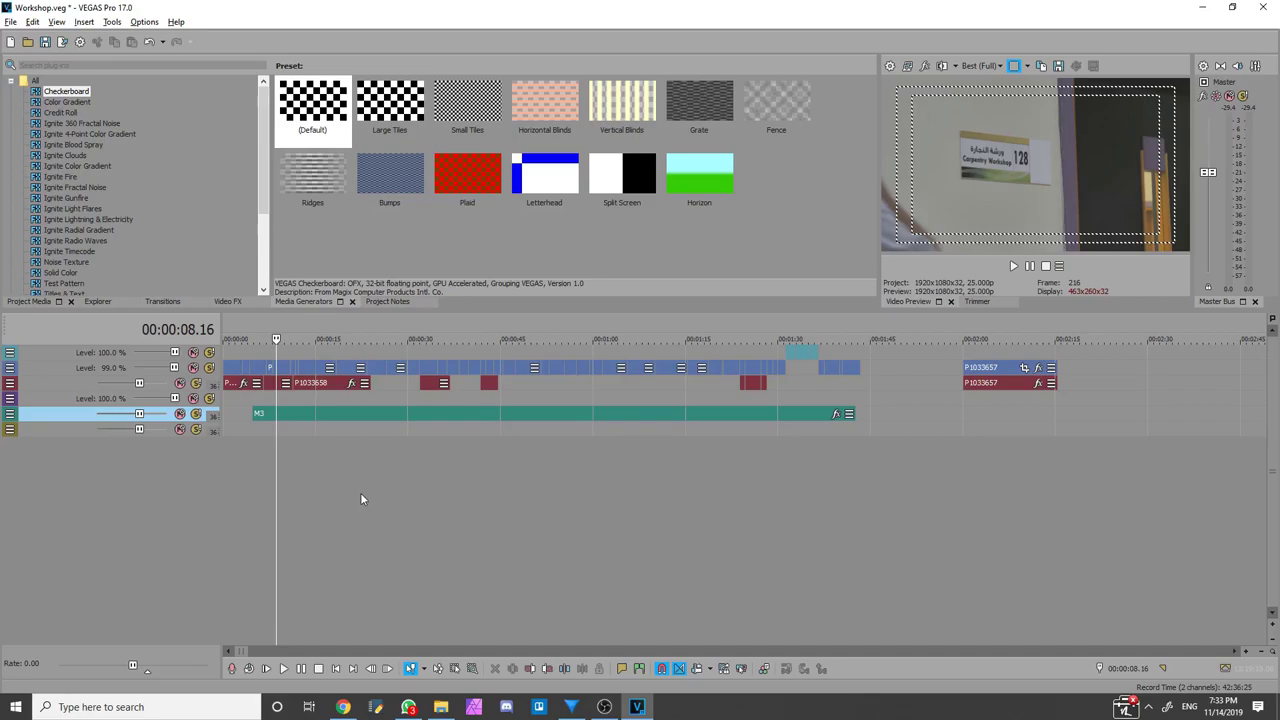
pyautogui.scroll(-2, 360, 498)
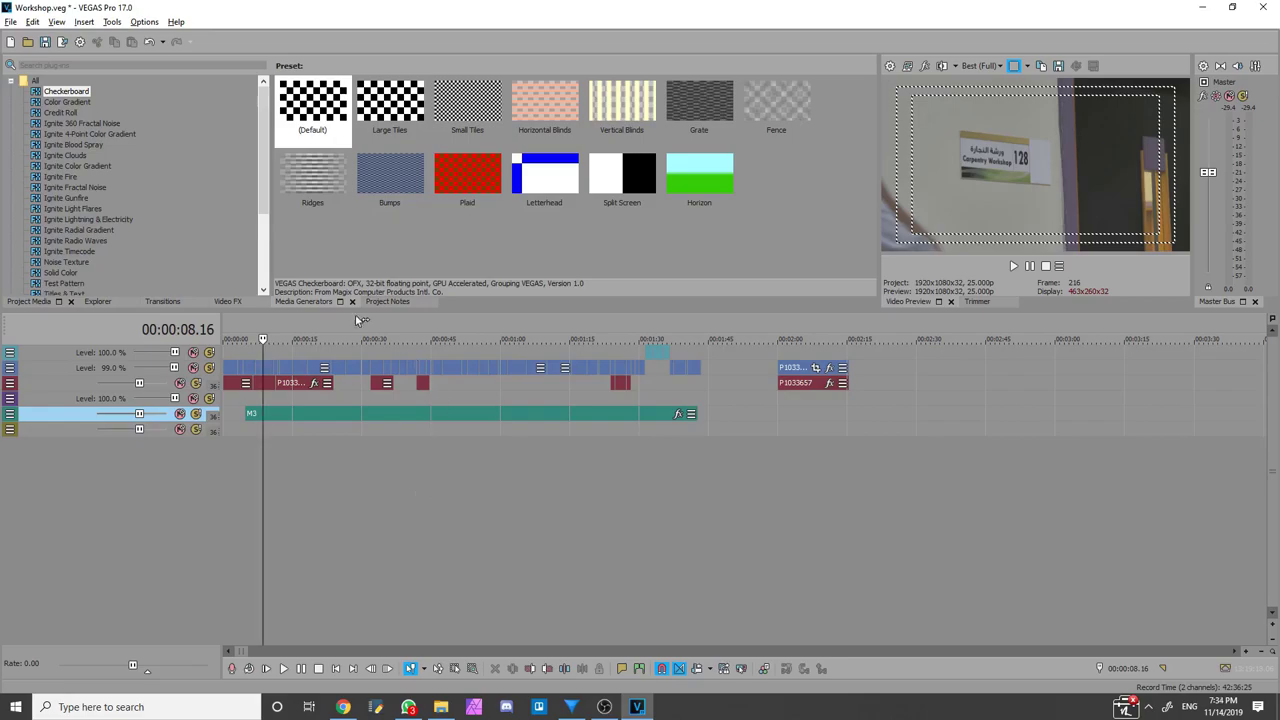
# Scrub the playhead between 00:00:21.19 and 00:00:55.08 to review the edit
pyautogui.click(367, 434)
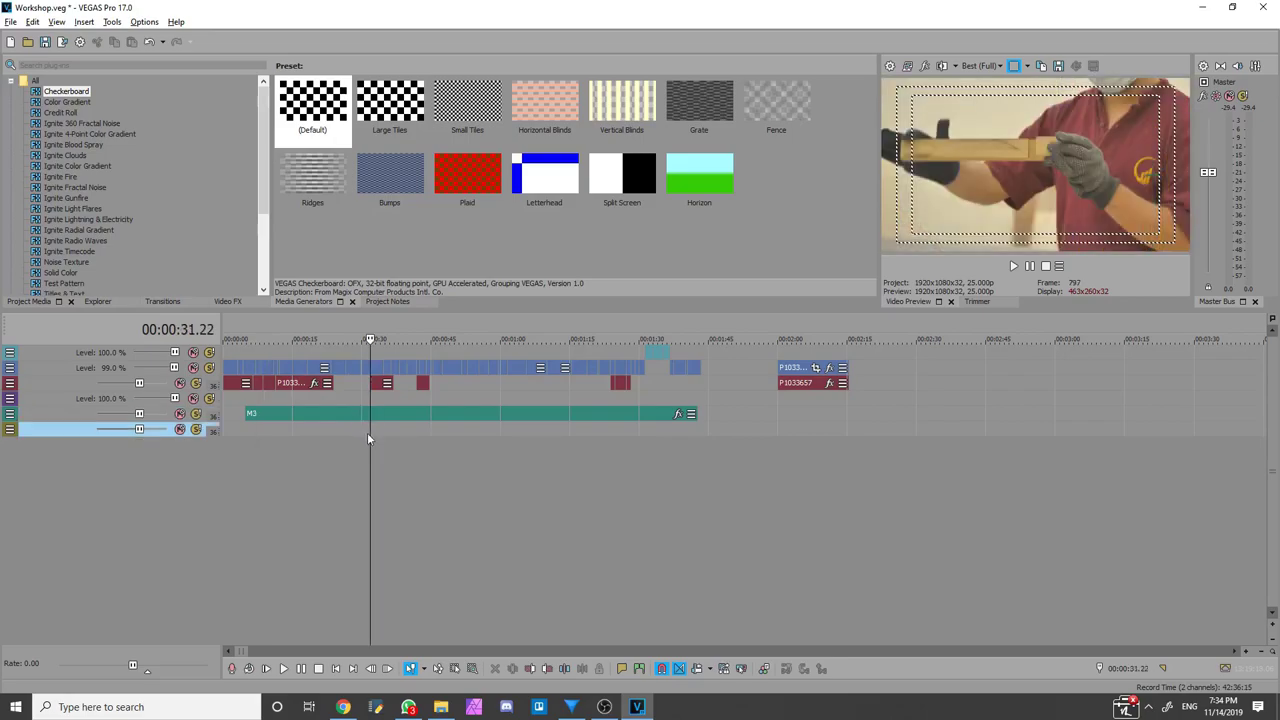
pyautogui.click(417, 448)
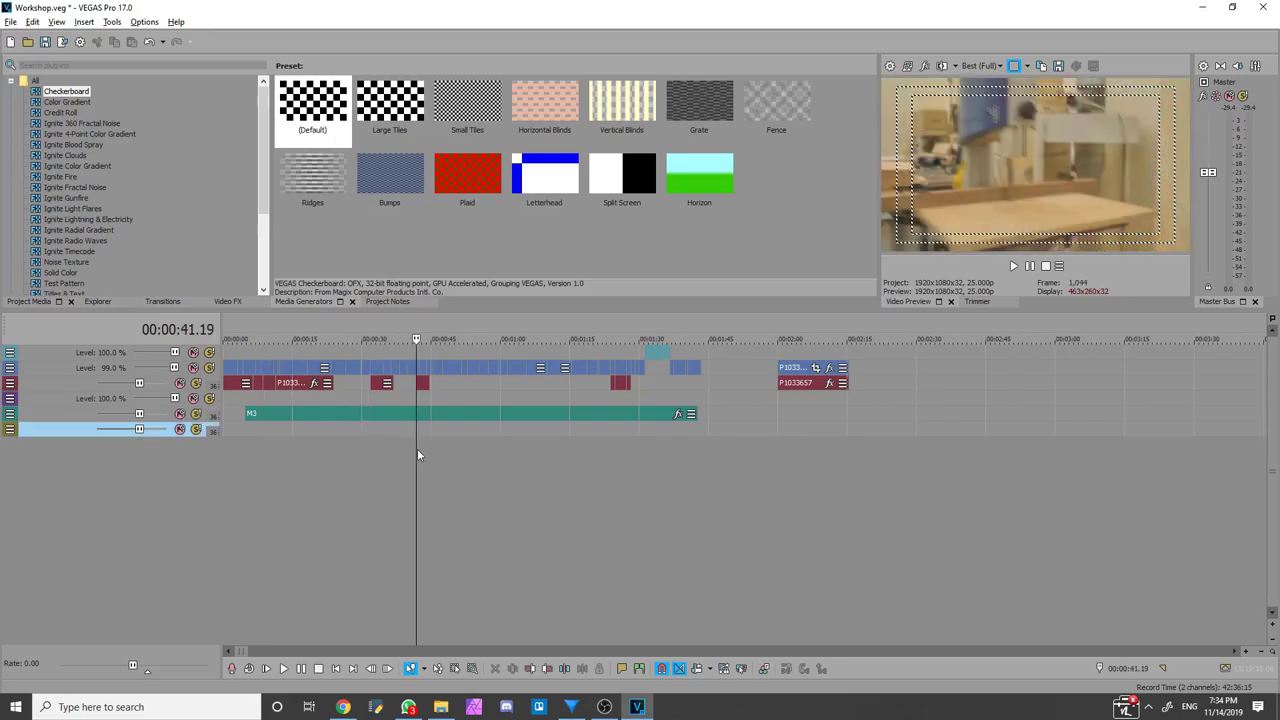
pyautogui.click(324, 457)
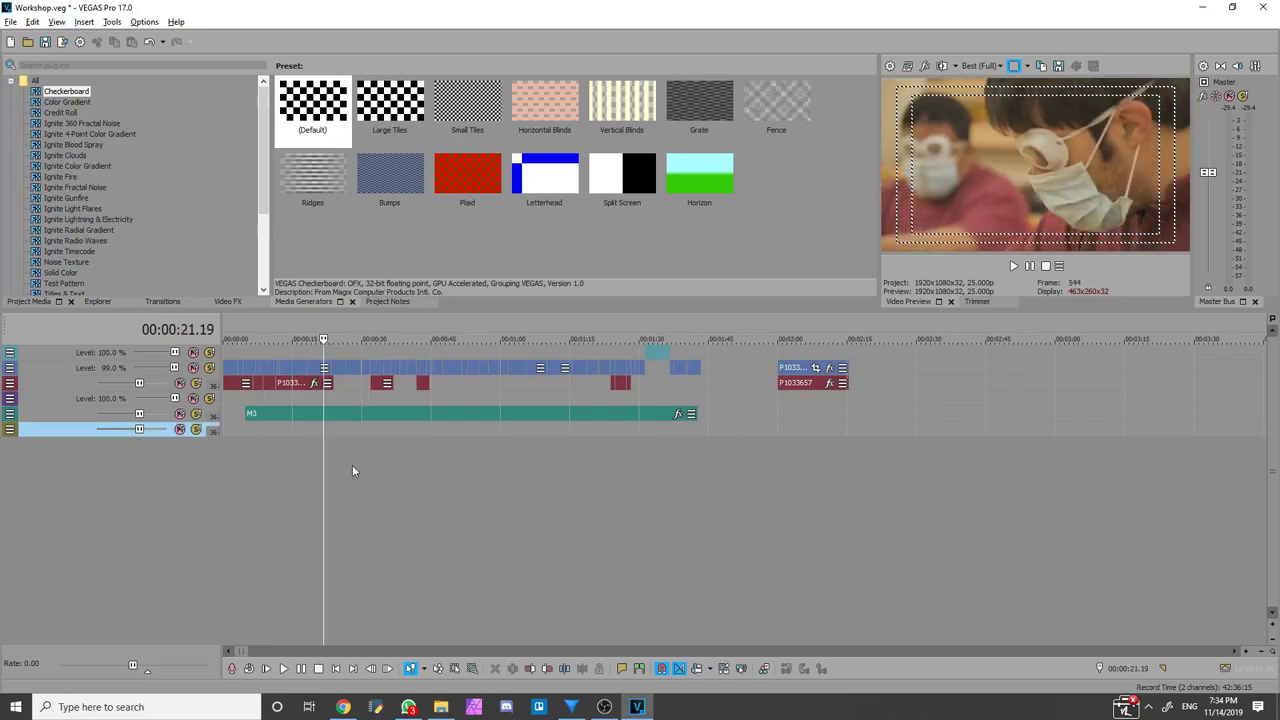
pyautogui.click(368, 466)
pyautogui.click(409, 466)
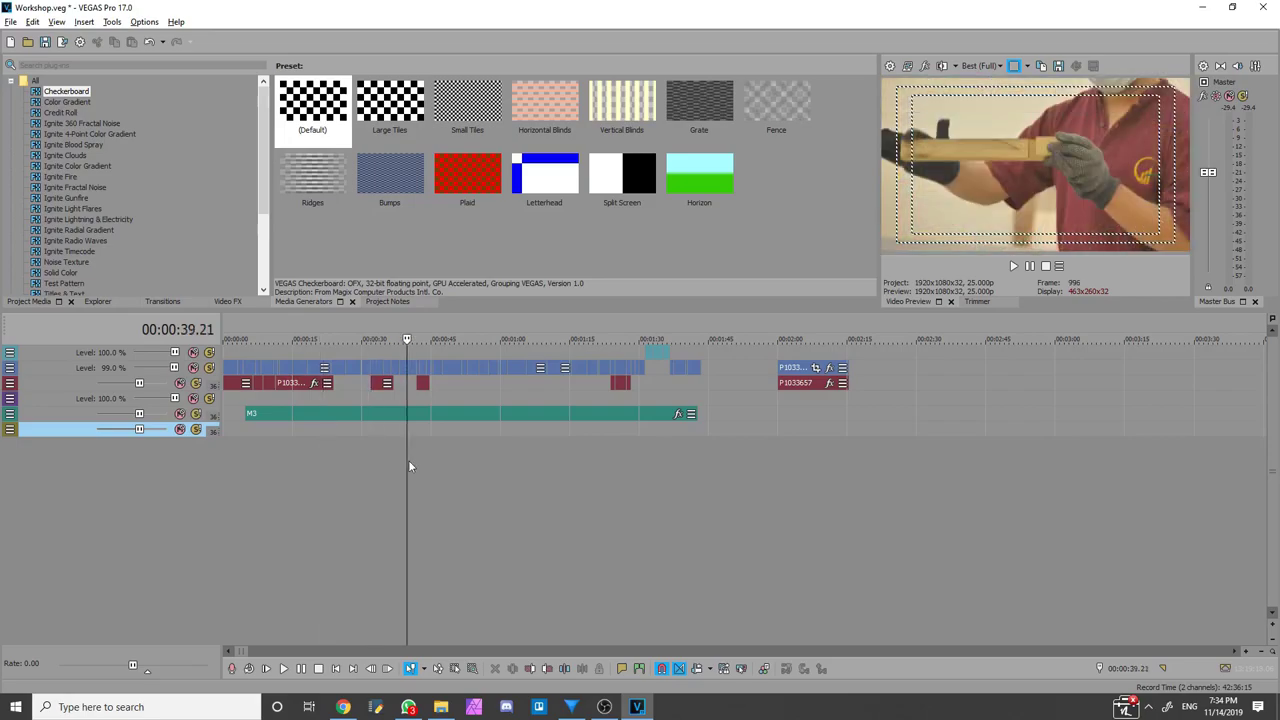
pyautogui.click(476, 468)
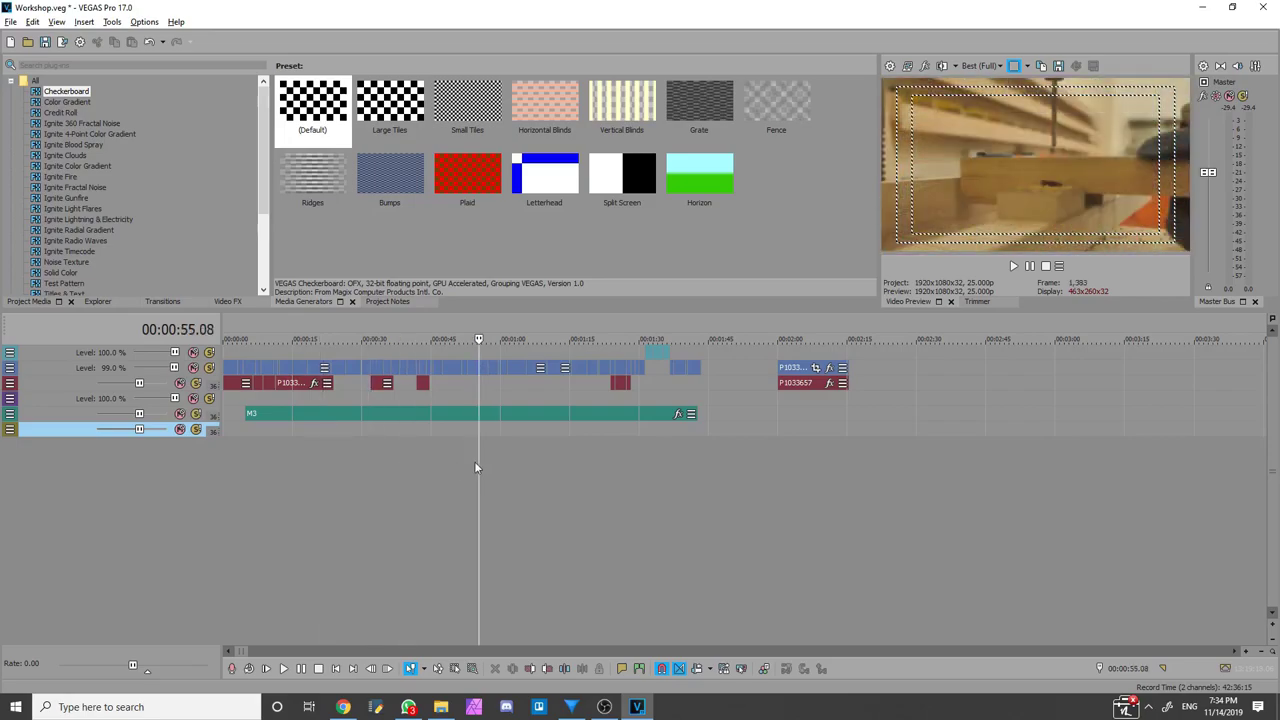
# Copy the main video, audio and M3 clips to start at 2:15, then reselect the originals
pyautogui.press('d')
pyautogui.press('d')
pyautogui.moveTo(718, 362); pyautogui.dragTo(191, 542)
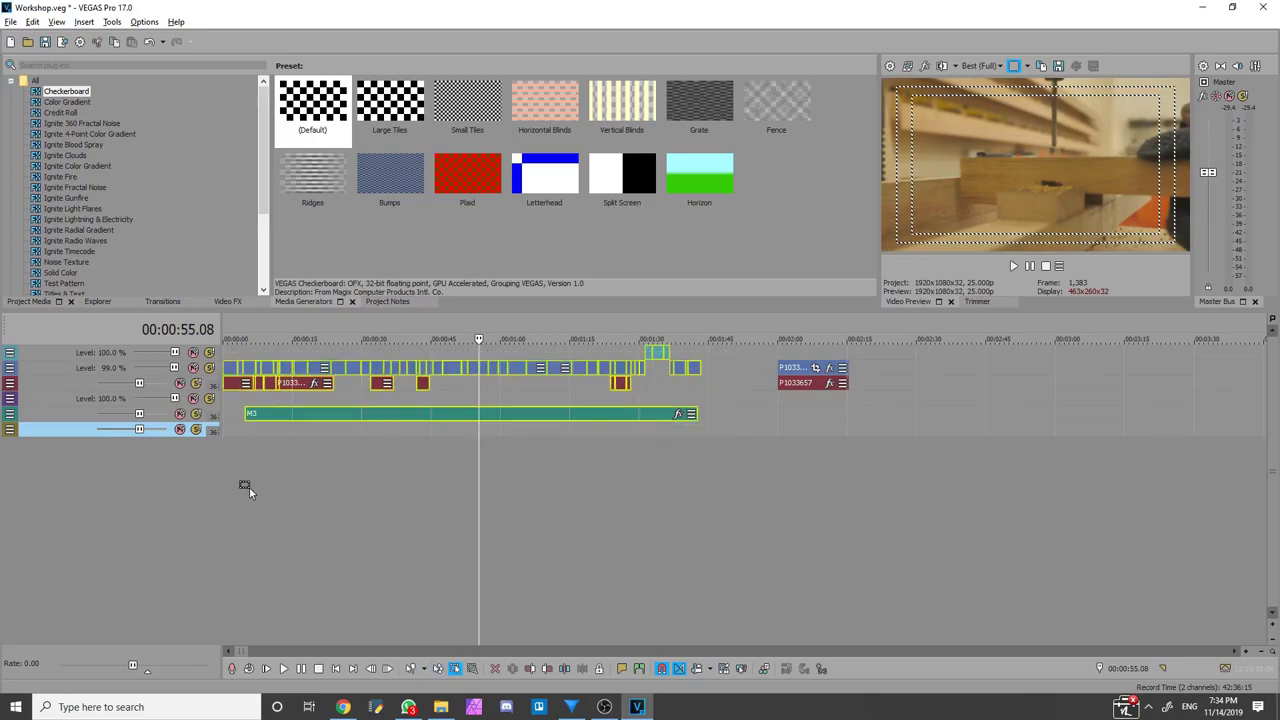
pyautogui.press('d')
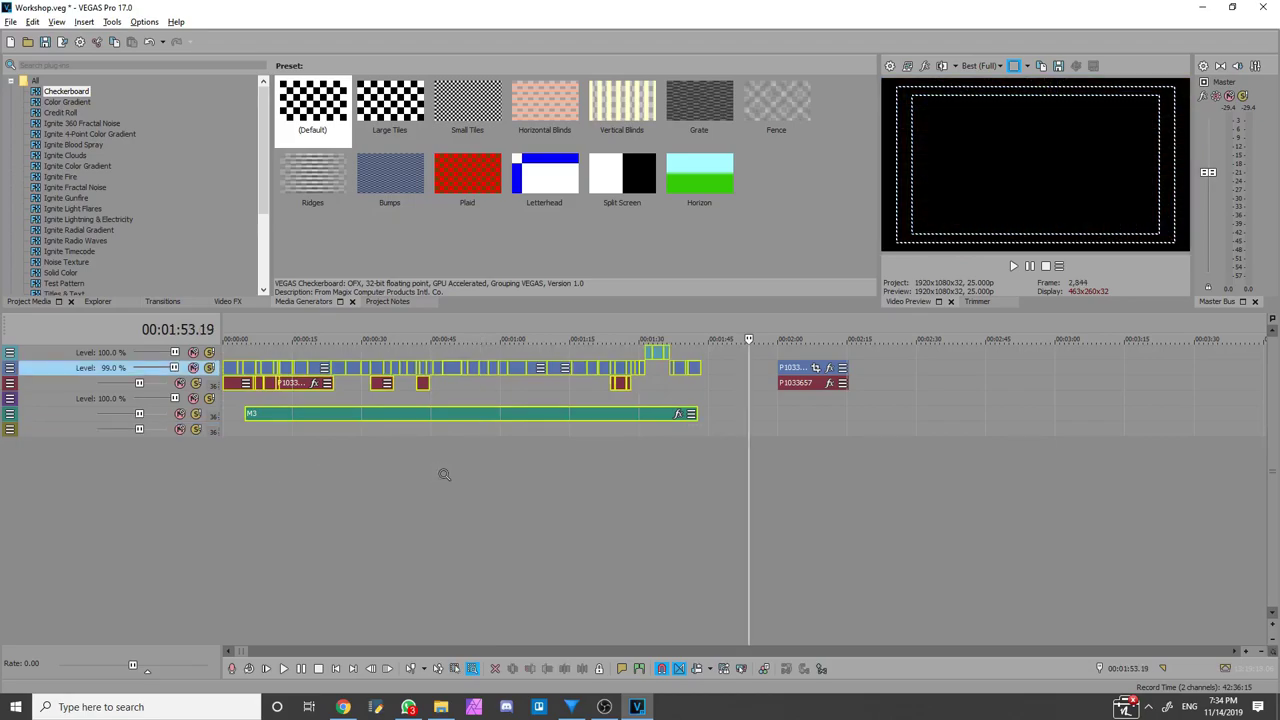
pyautogui.press('d')
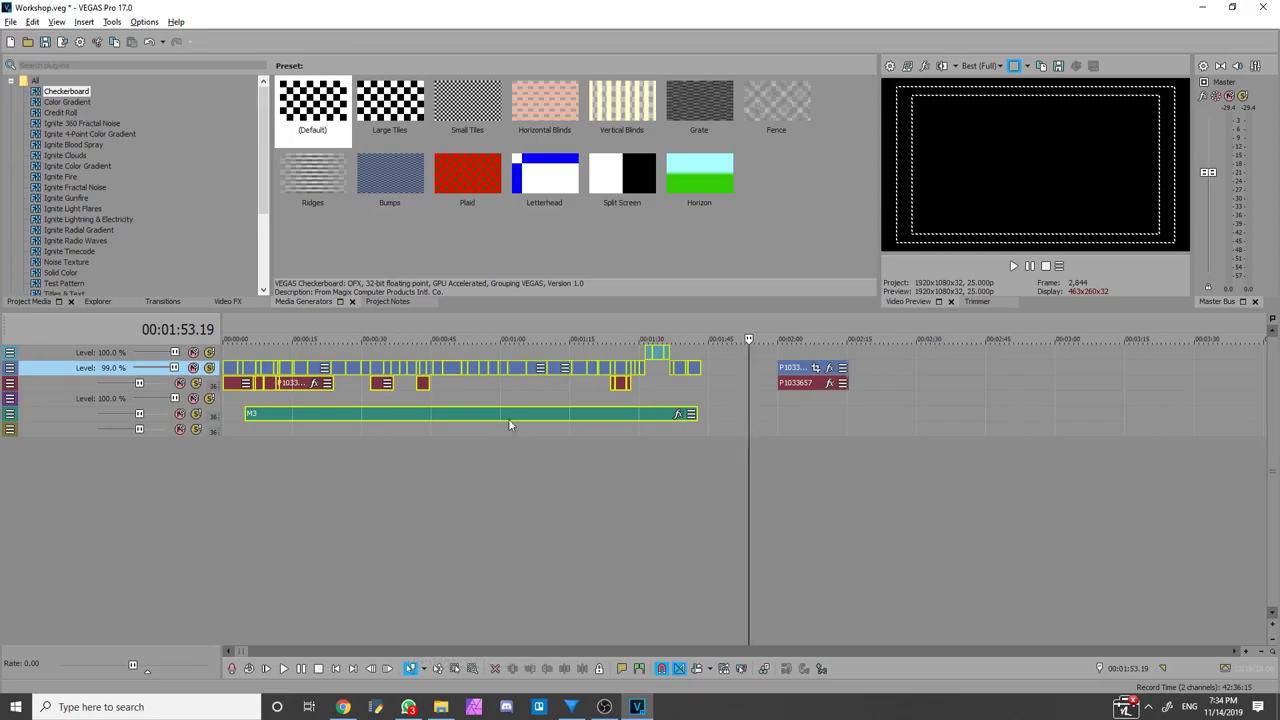
pyautogui.moveTo(509, 411); pyautogui.dragTo(1150, 411)
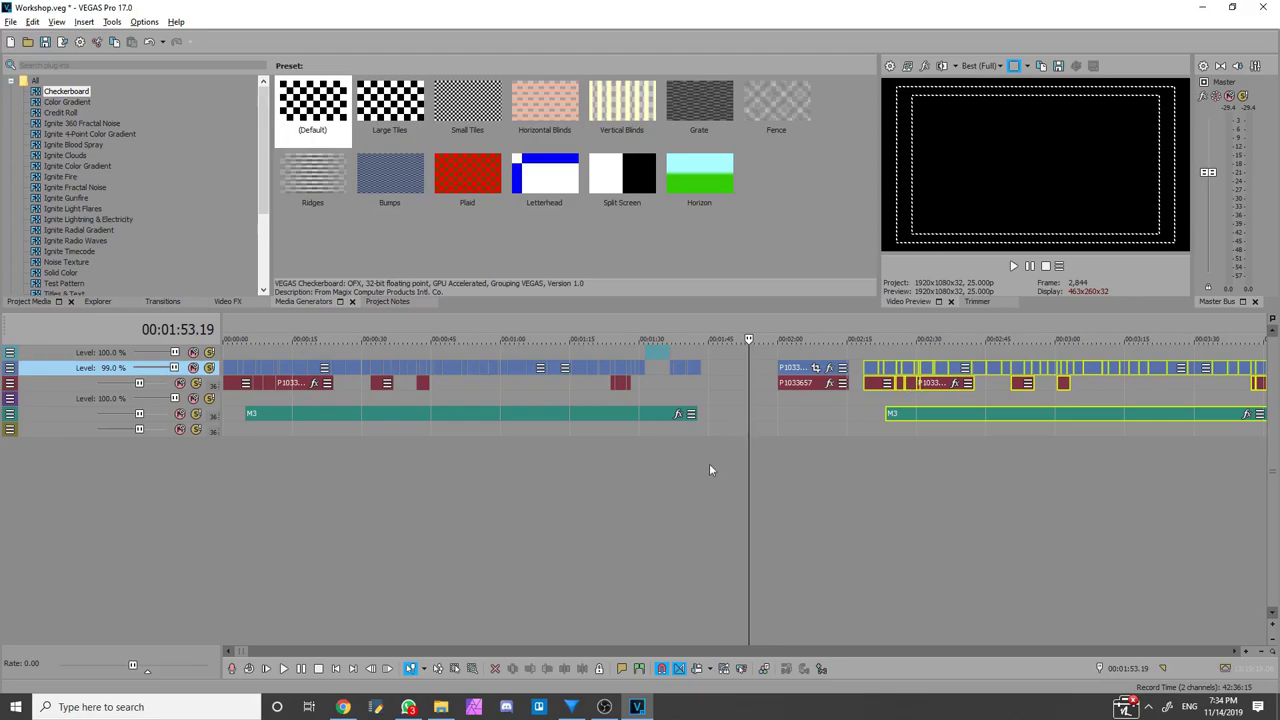
pyautogui.moveTo(719, 485); pyautogui.dragTo(122, 290)
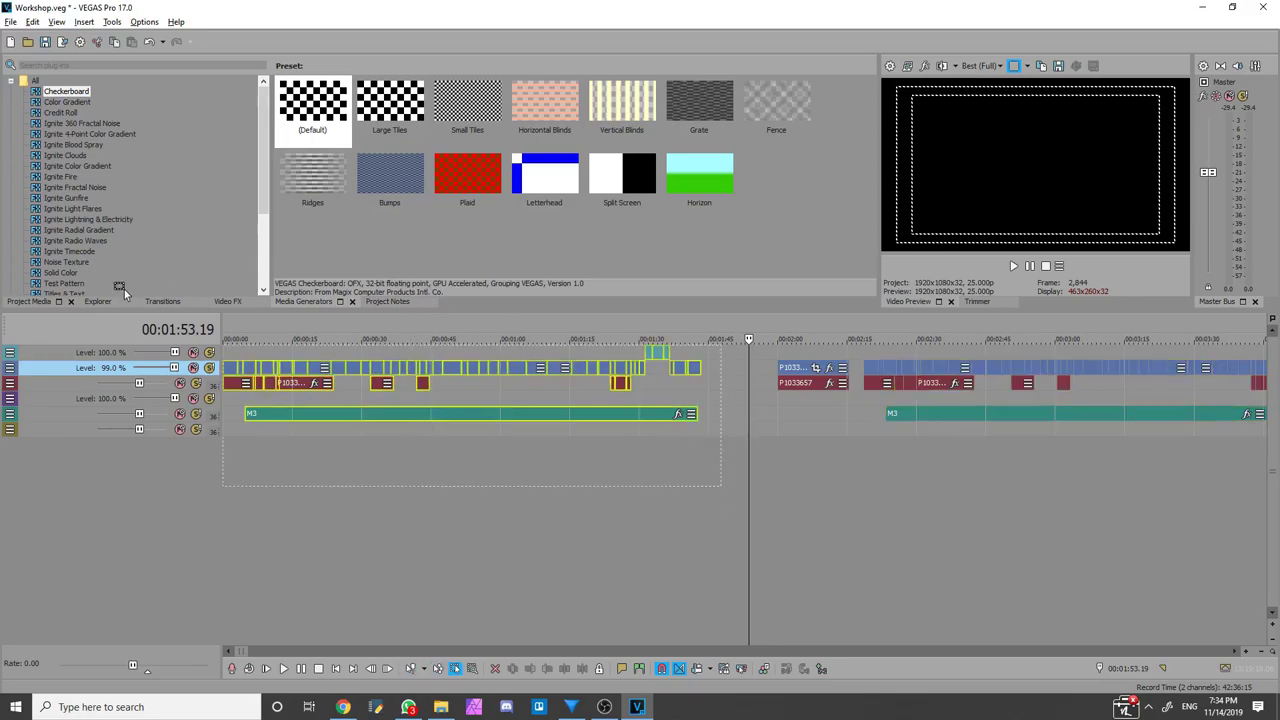
# Lock the selected original clips with Switches > Lock
pyautogui.rightClick(360, 413)
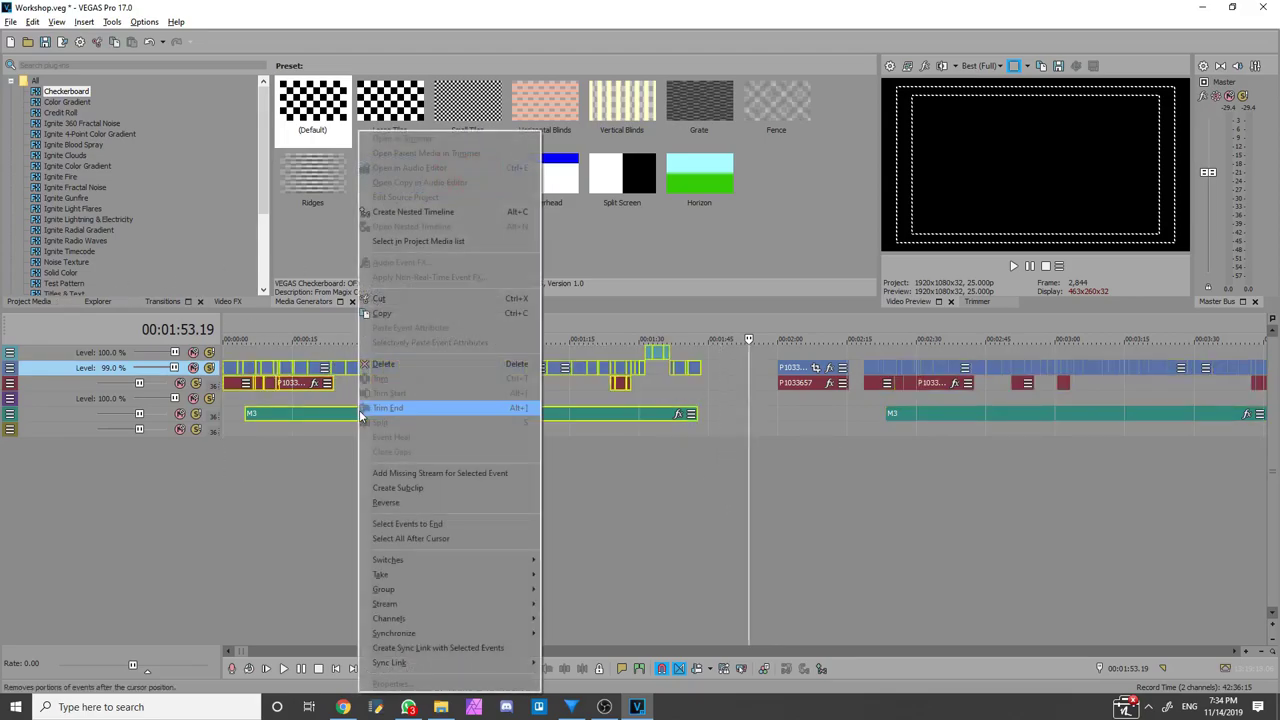
pyautogui.moveTo(450, 560)
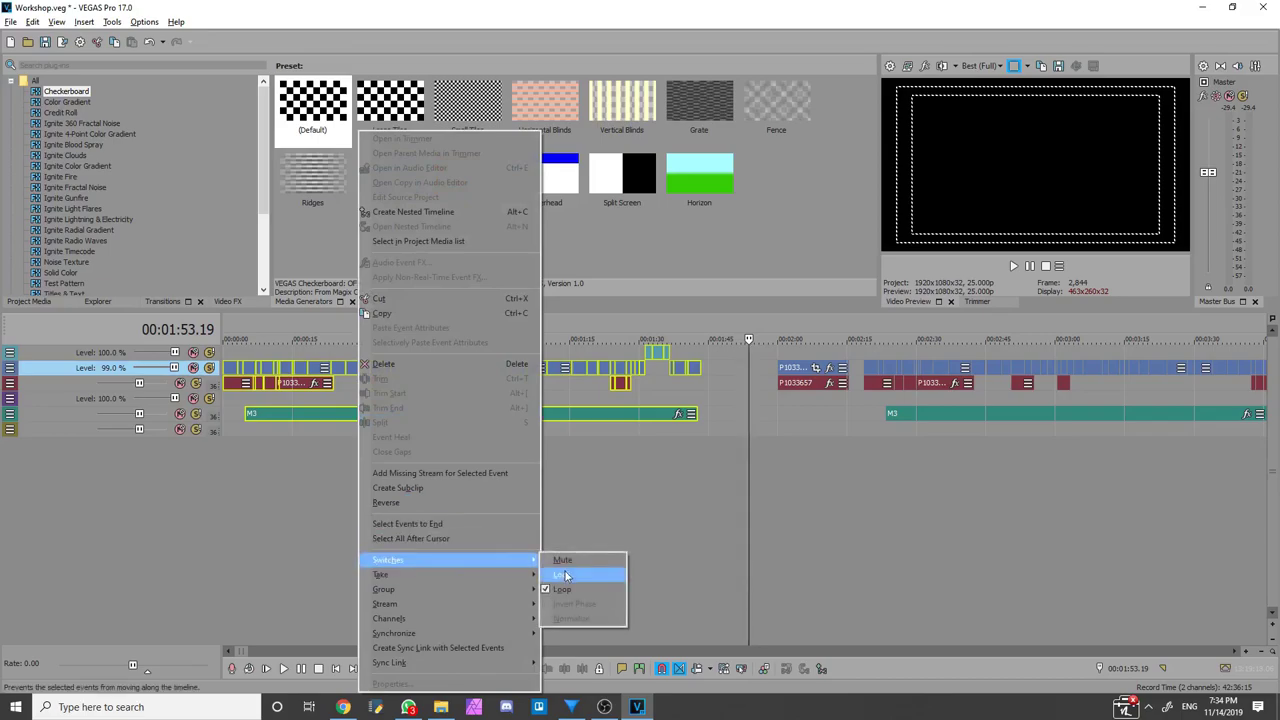
pyautogui.click(565, 576)
# Make a time selection spanning the original M3 clip, about 0:04 to 1:42
pyautogui.click(361, 505)
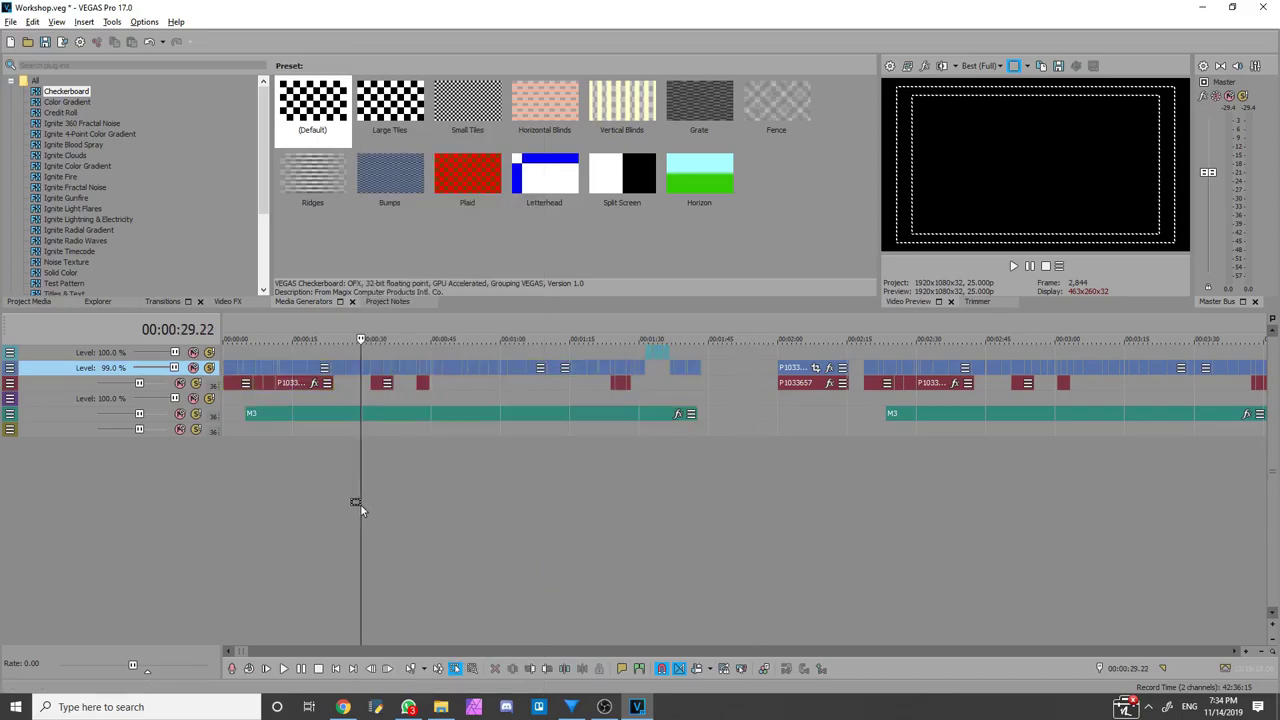
pyautogui.click(506, 434)
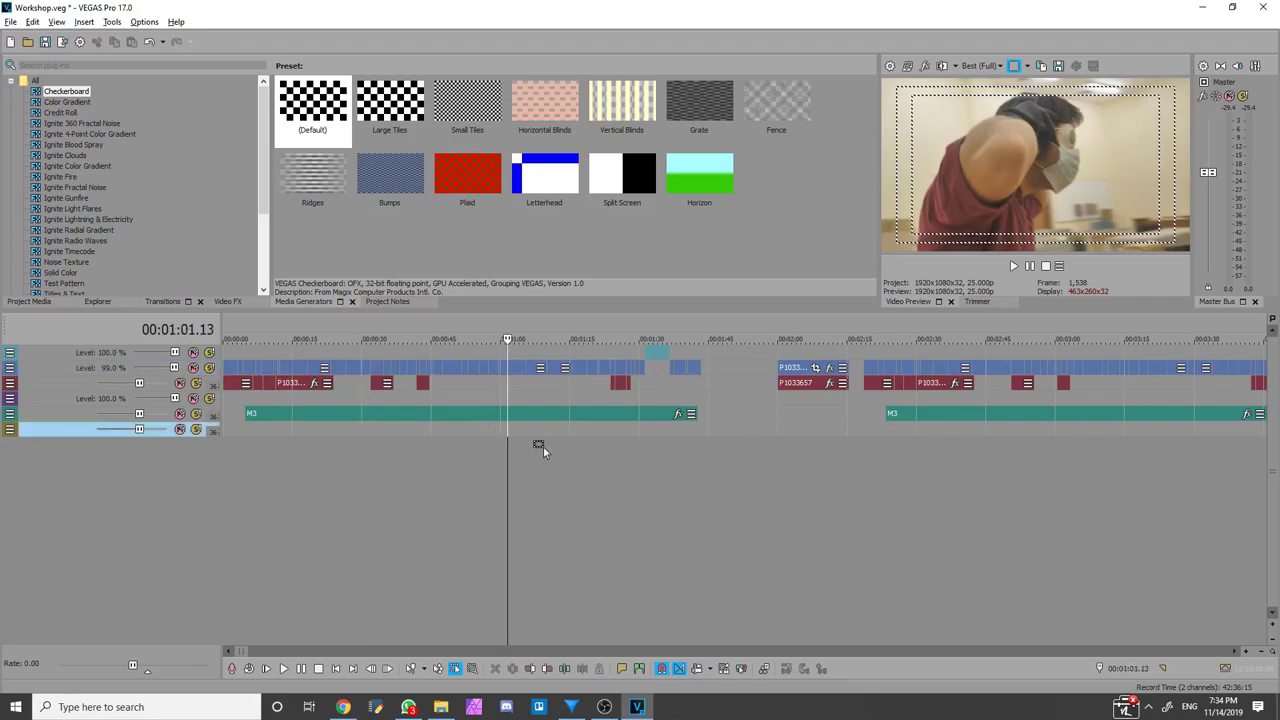
pyautogui.click(577, 447)
pyautogui.click(589, 414)
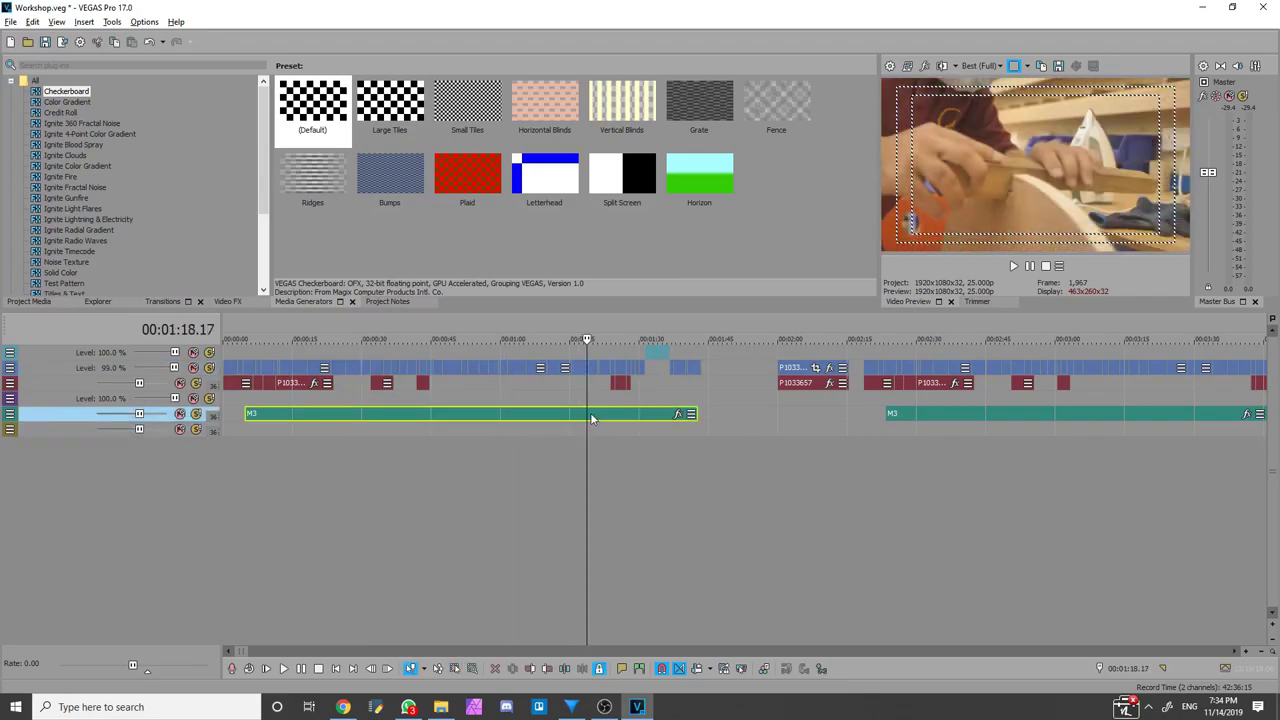
pyautogui.click(449, 403)
pyautogui.click(674, 418)
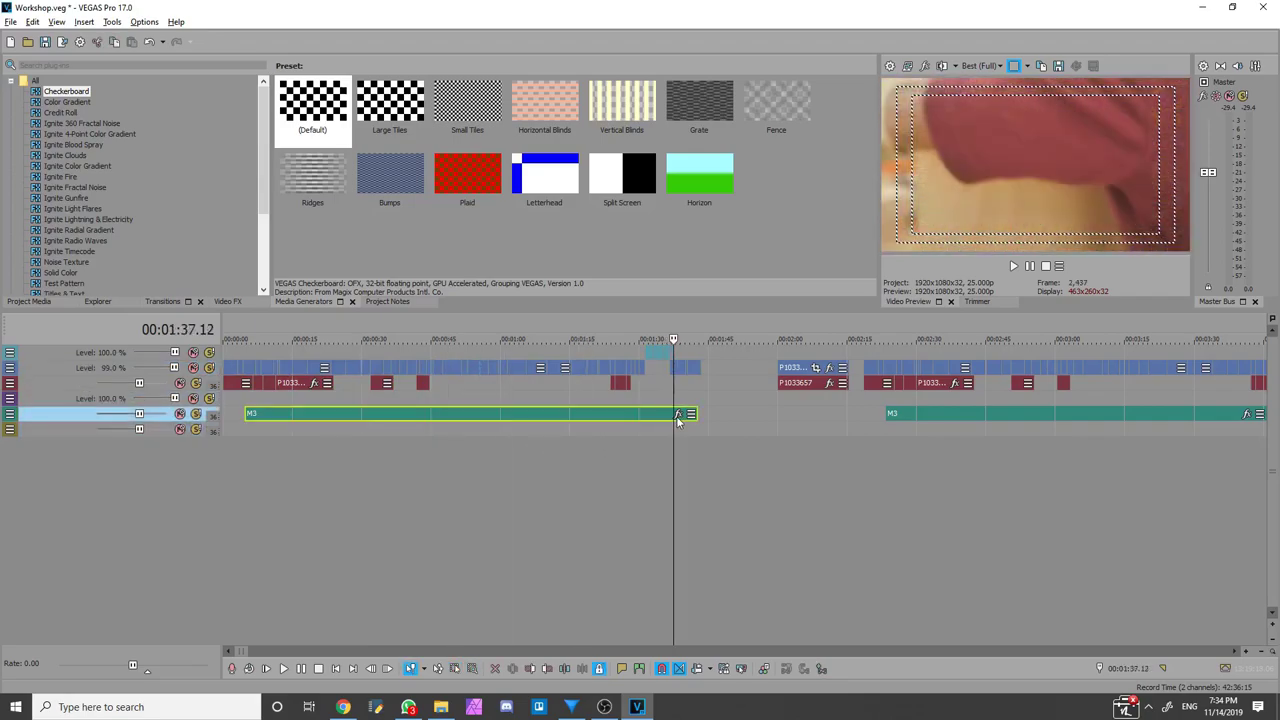
pyautogui.doubleClick(677, 418)
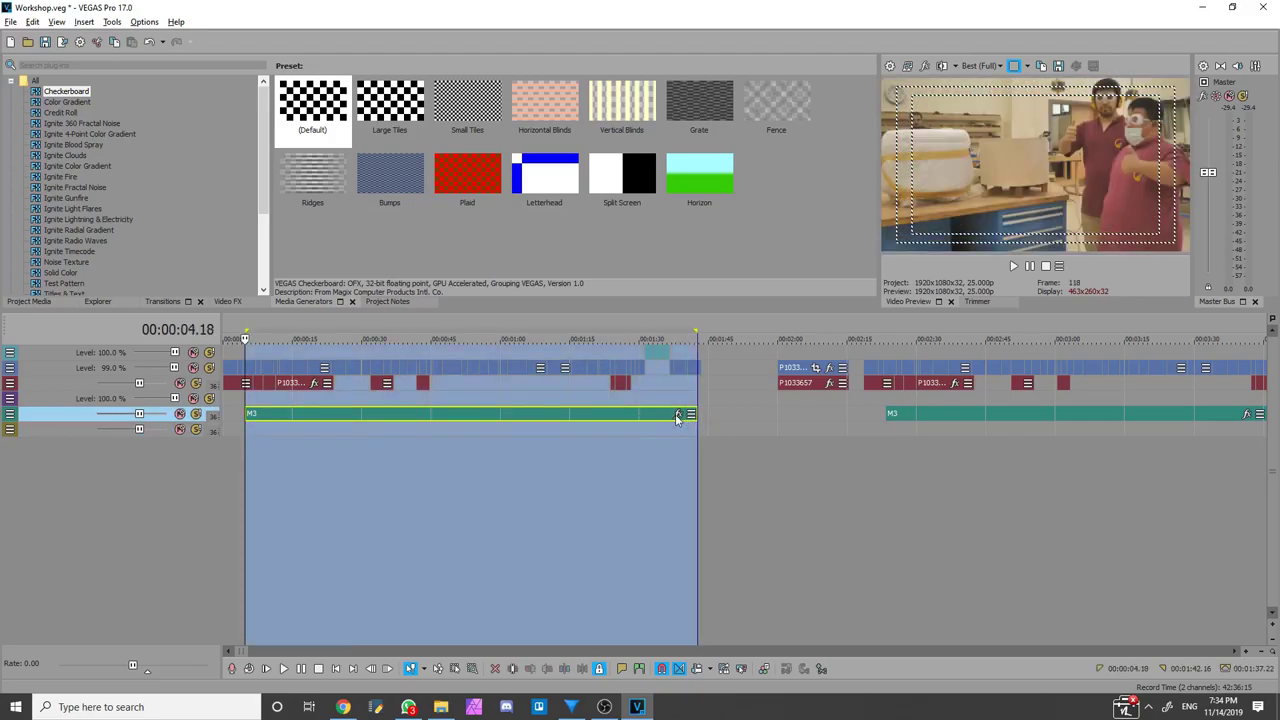
pyautogui.click(677, 418)
pyautogui.scroll(-3, 677, 418)
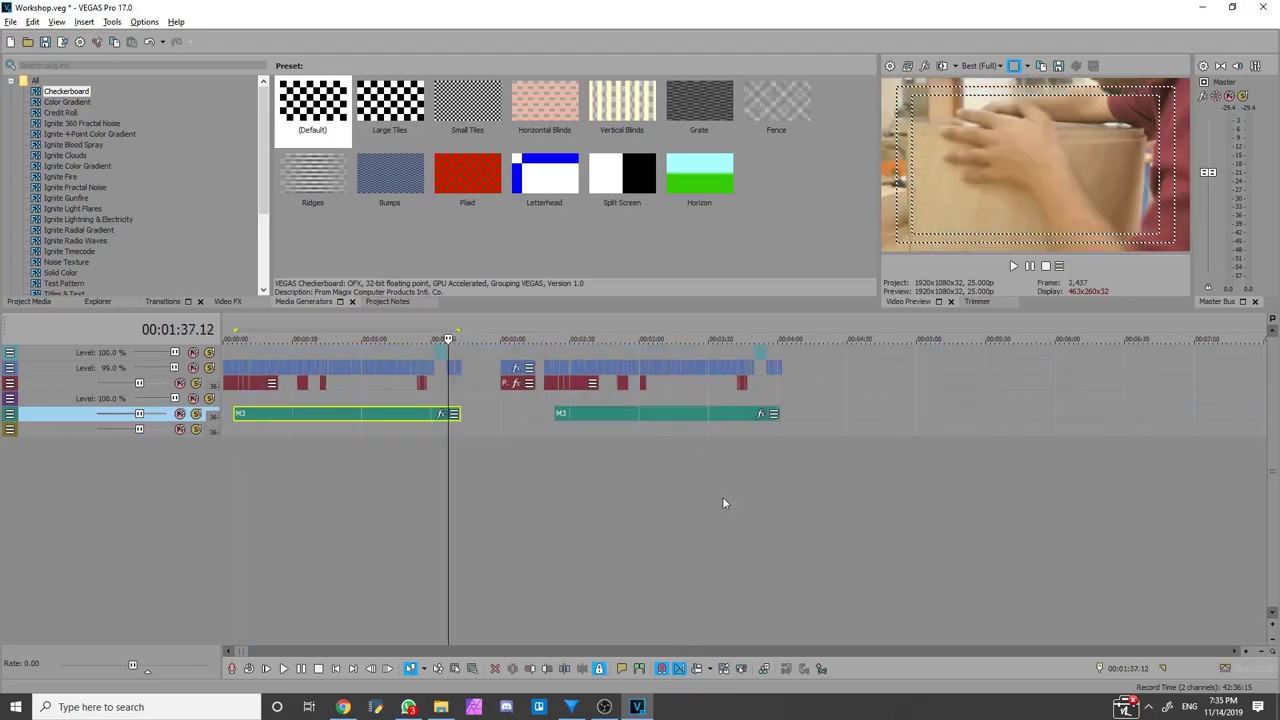
pyautogui.scroll(3, 673, 493)
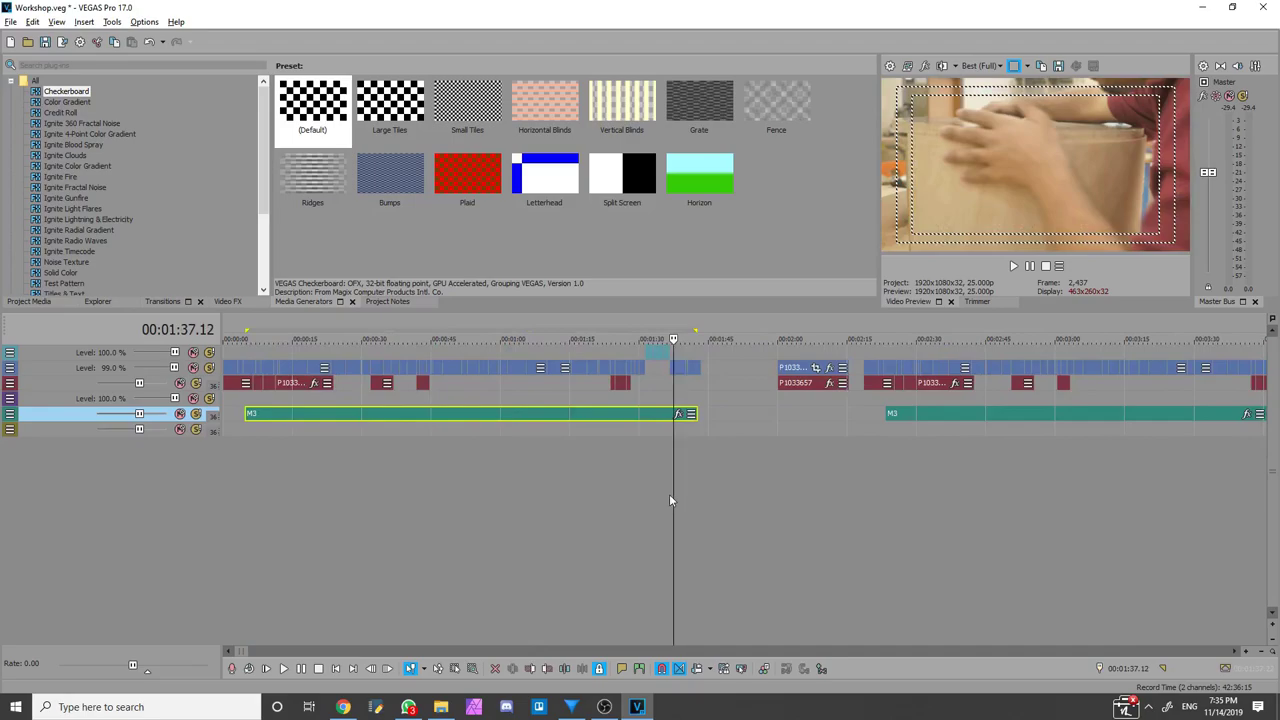
# Review the timeline from 00:00:23.24 to 00:02:09.08, checking the gap between sections
pyautogui.scroll(-3, 667, 496)
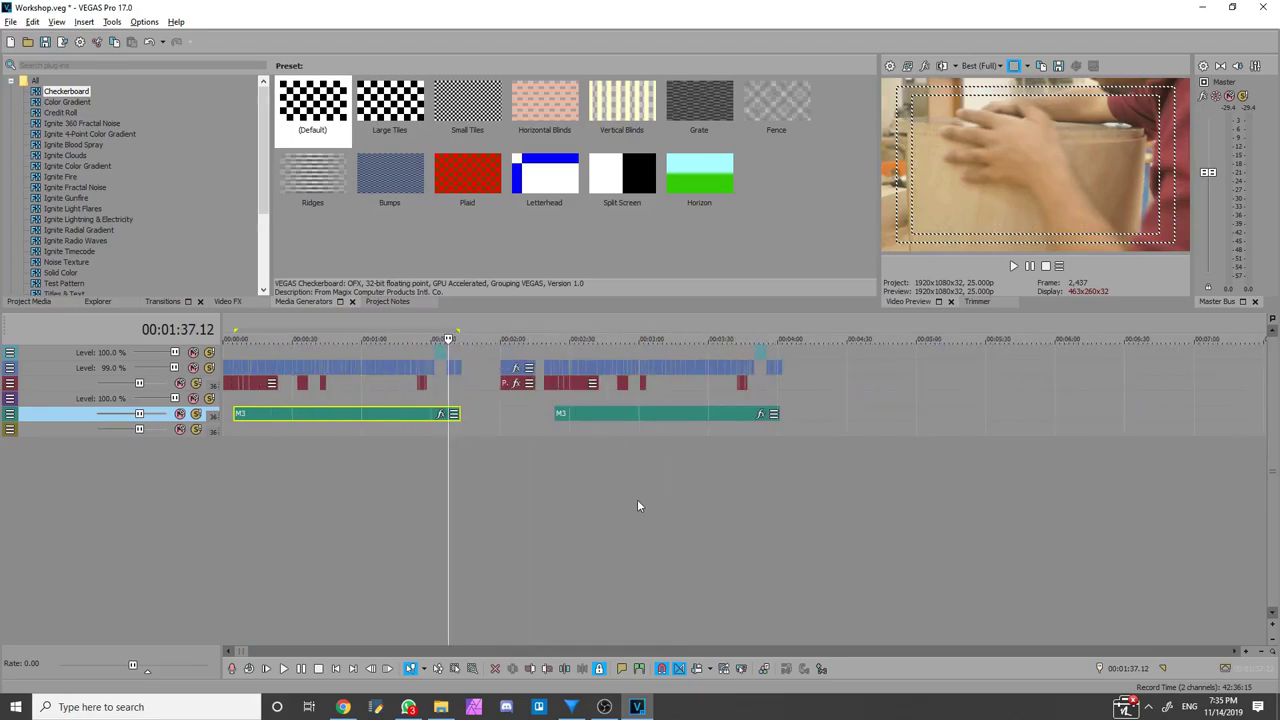
pyautogui.click(479, 484)
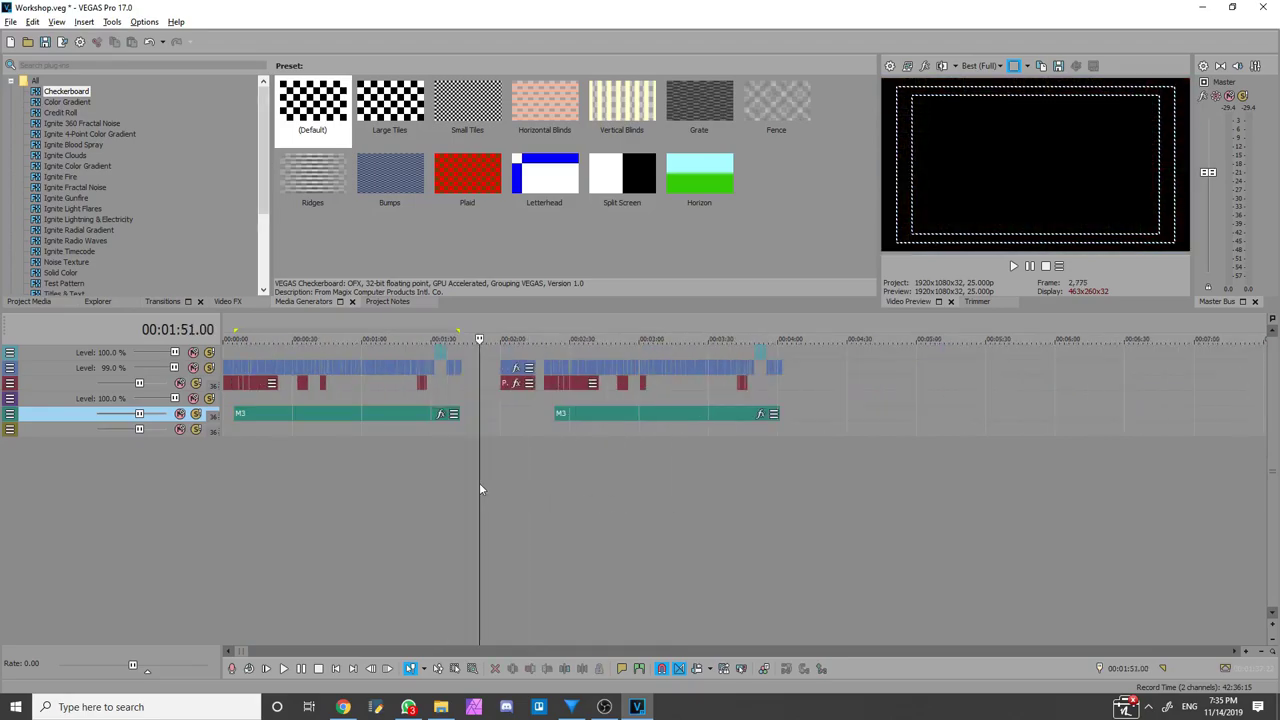
pyautogui.click(278, 463)
pyautogui.scroll(3, 425, 497)
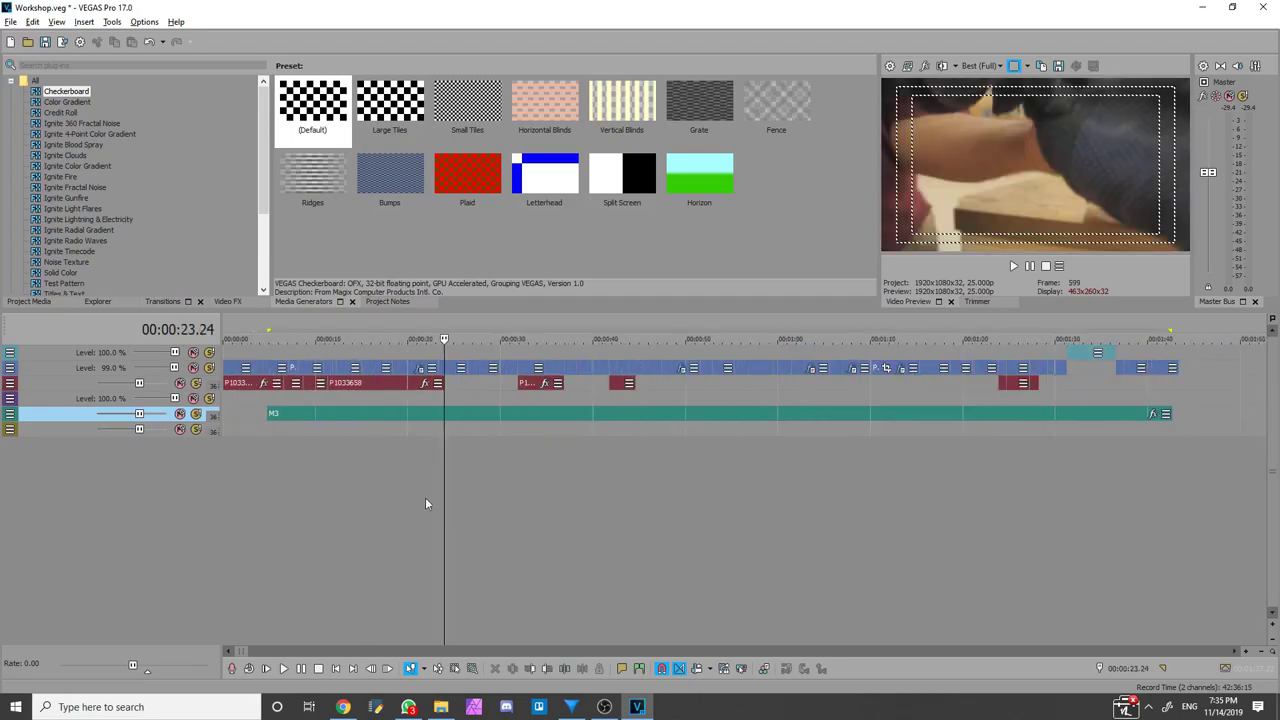
pyautogui.click(498, 492)
pyautogui.click(598, 504)
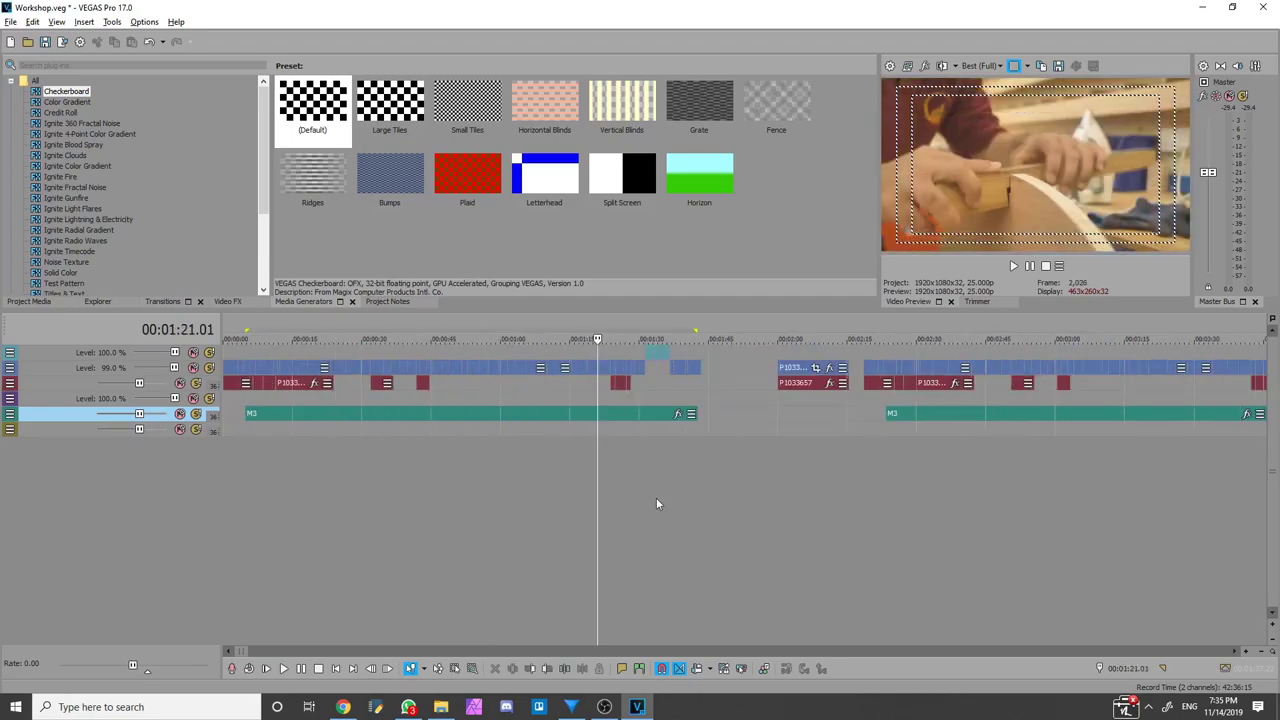
pyautogui.scroll(-2, 654, 518)
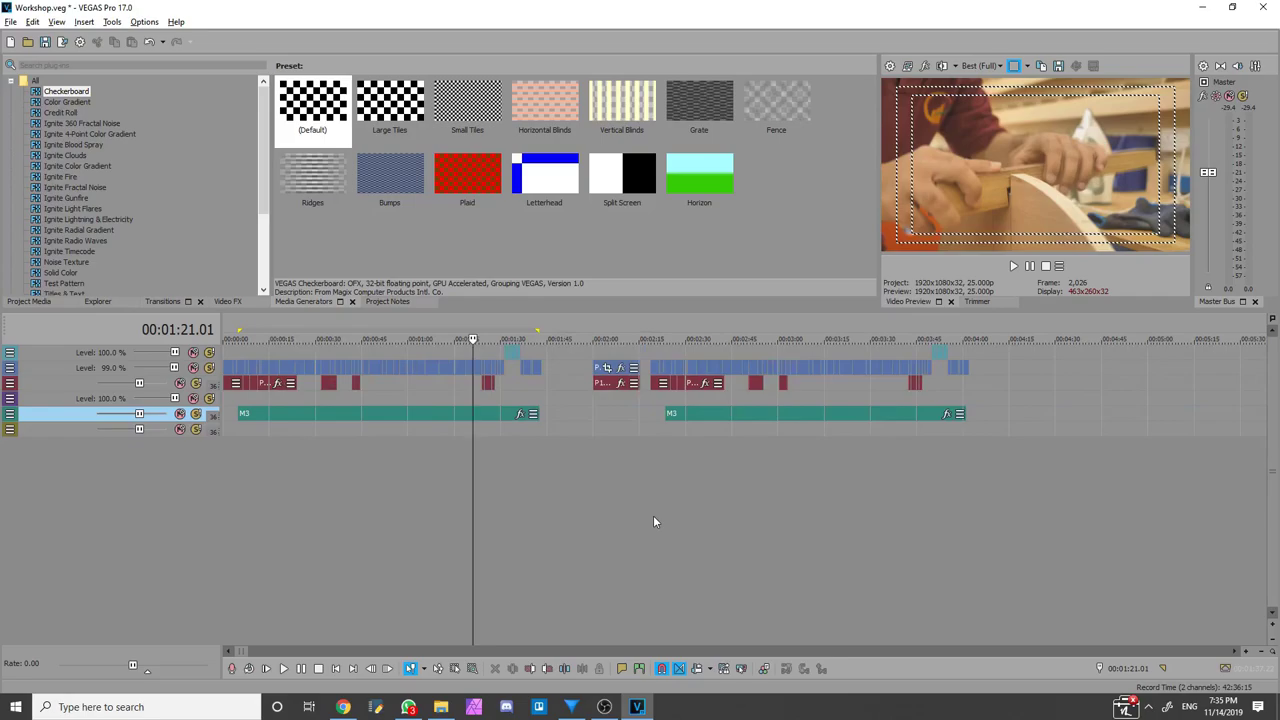
pyautogui.click(649, 508)
pyautogui.click(622, 504)
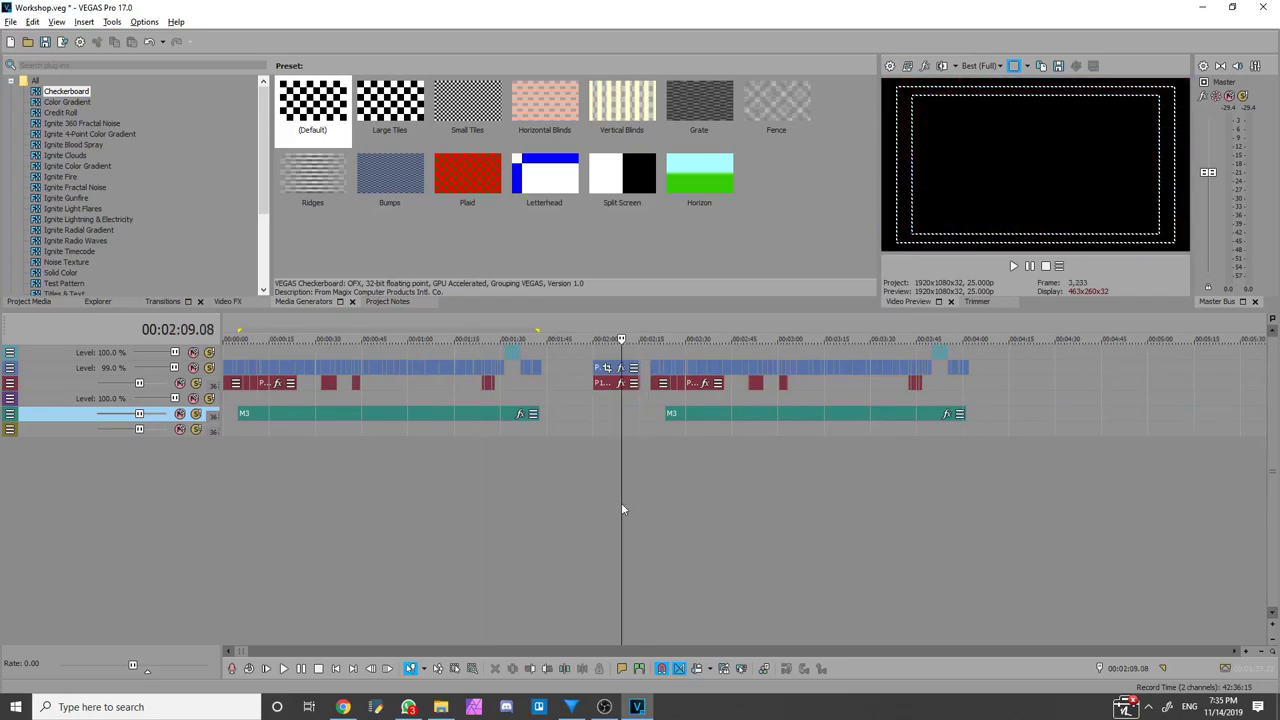
pyautogui.scroll(2, 649, 512)
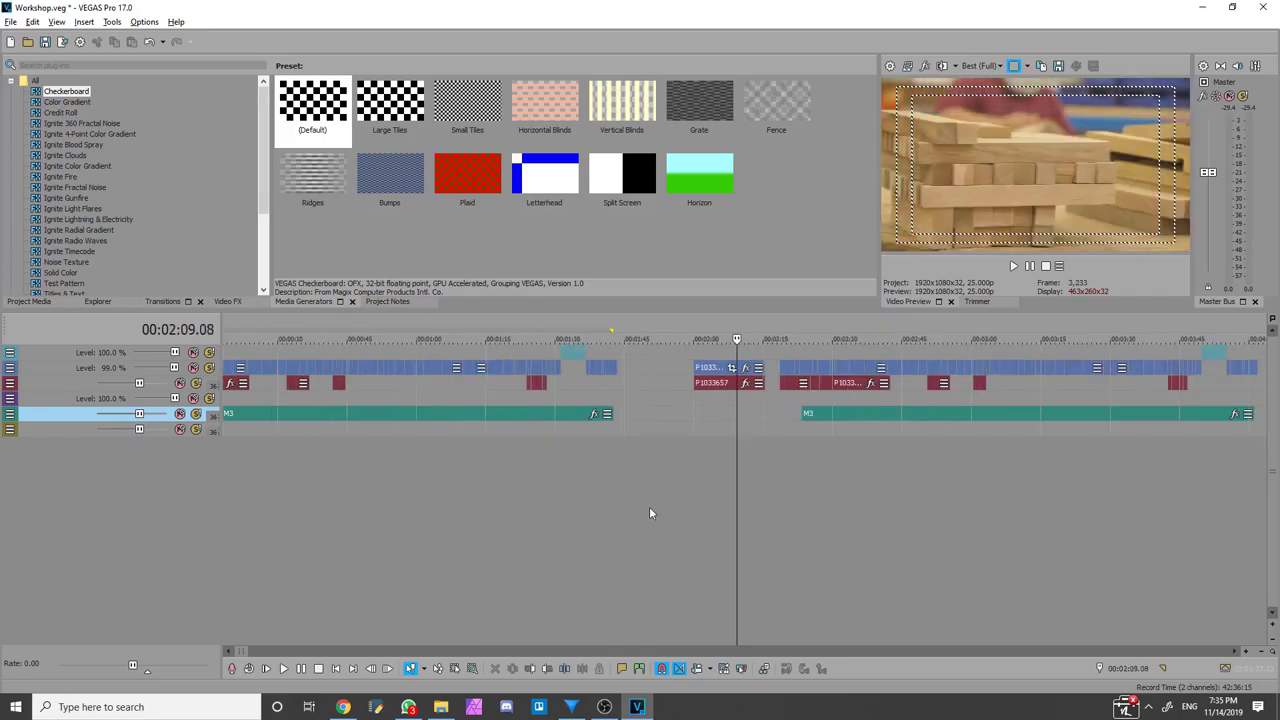
# Rubber-band select and delete the short stray clips in the gap, then restore the Normal Edit Tool
pyautogui.press('d')
pyautogui.press('d')
pyautogui.moveTo(754, 436); pyautogui.dragTo(710, 408)
pyautogui.press('Delete')
pyautogui.click(780, 467)
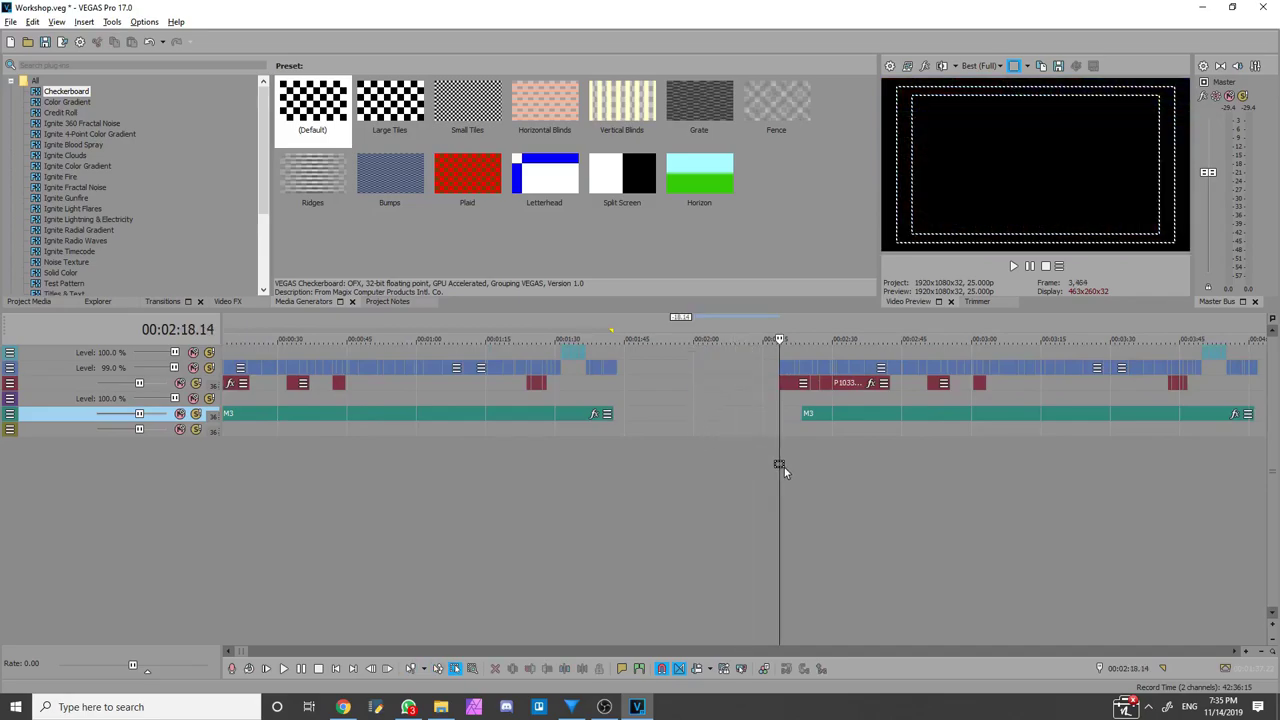
pyautogui.click(830, 474)
pyautogui.scroll(-2, 800, 490)
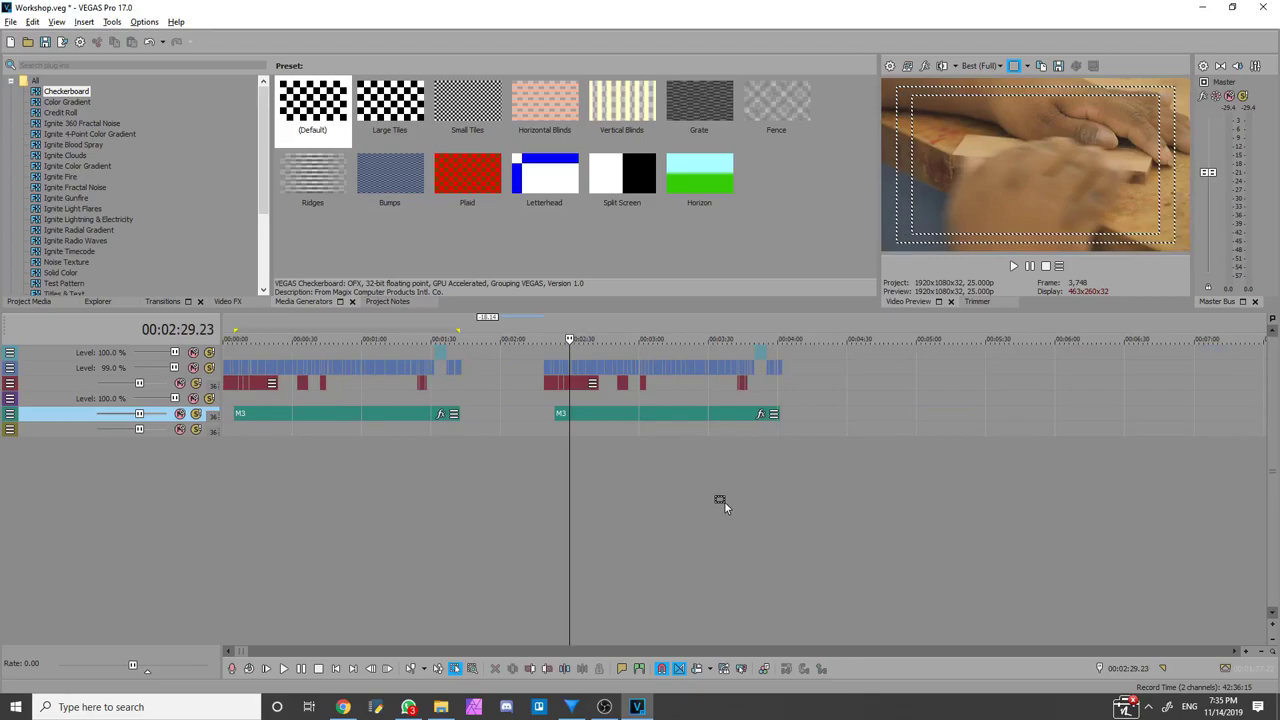
pyautogui.press('d')
pyautogui.press('d')
pyautogui.scroll(2, 714, 504)
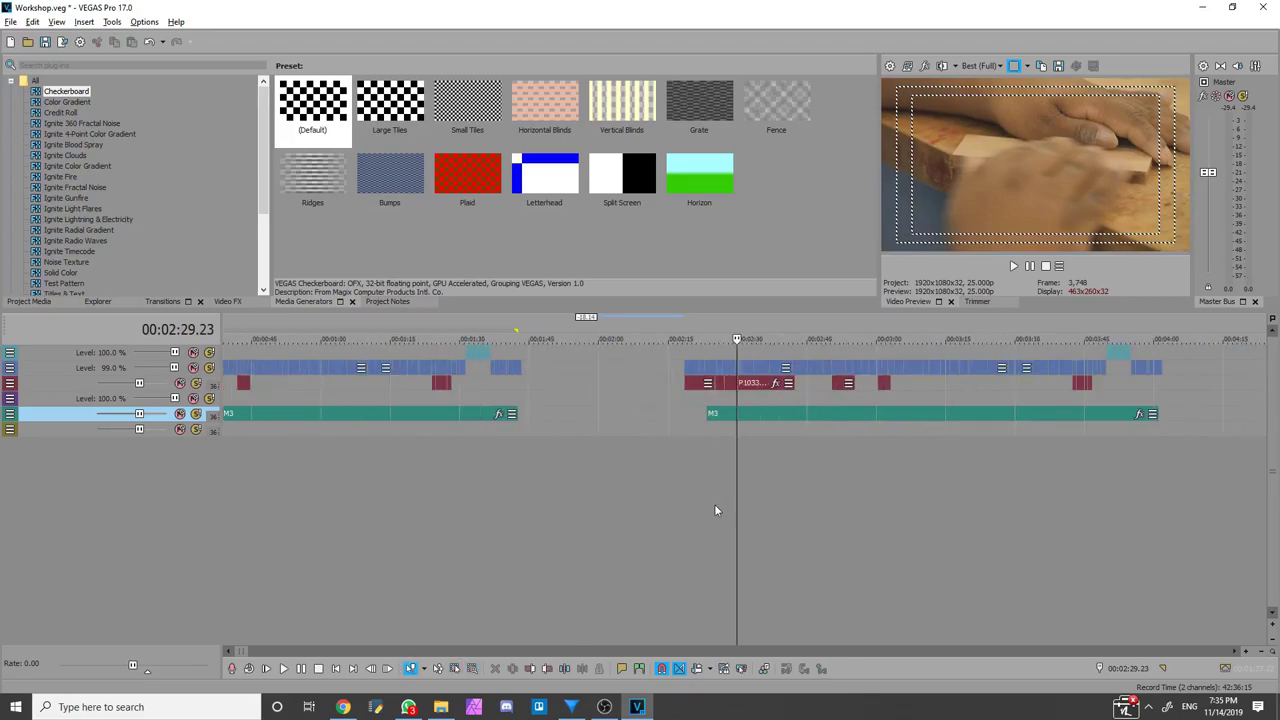
pyautogui.scroll(-1, 714, 504)
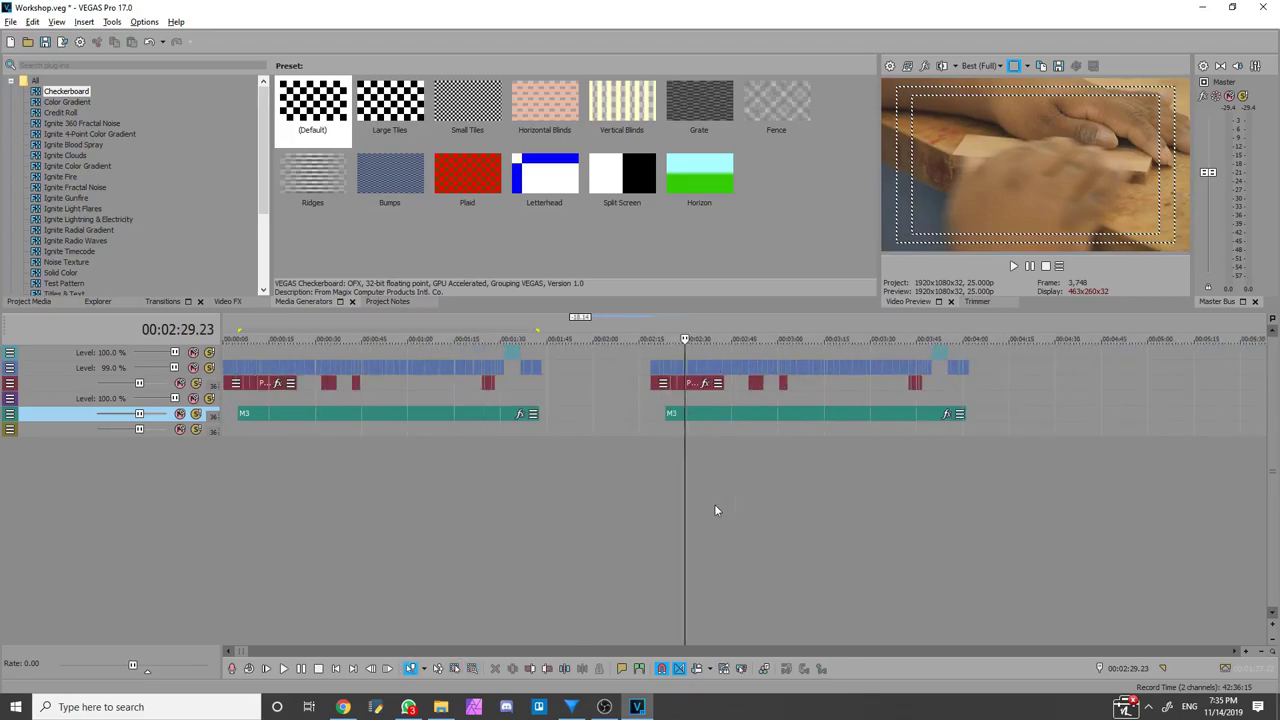
pyautogui.scroll(1, 715, 510)
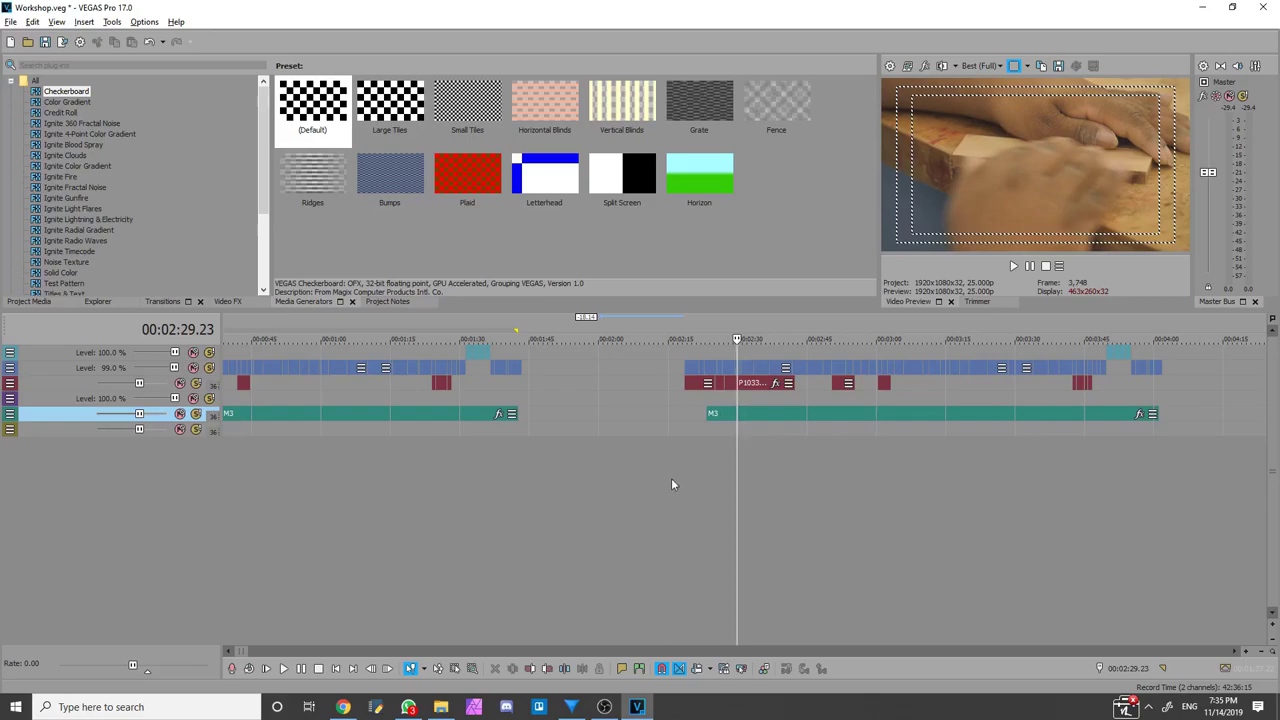
pyautogui.scroll(-2, 518, 524)
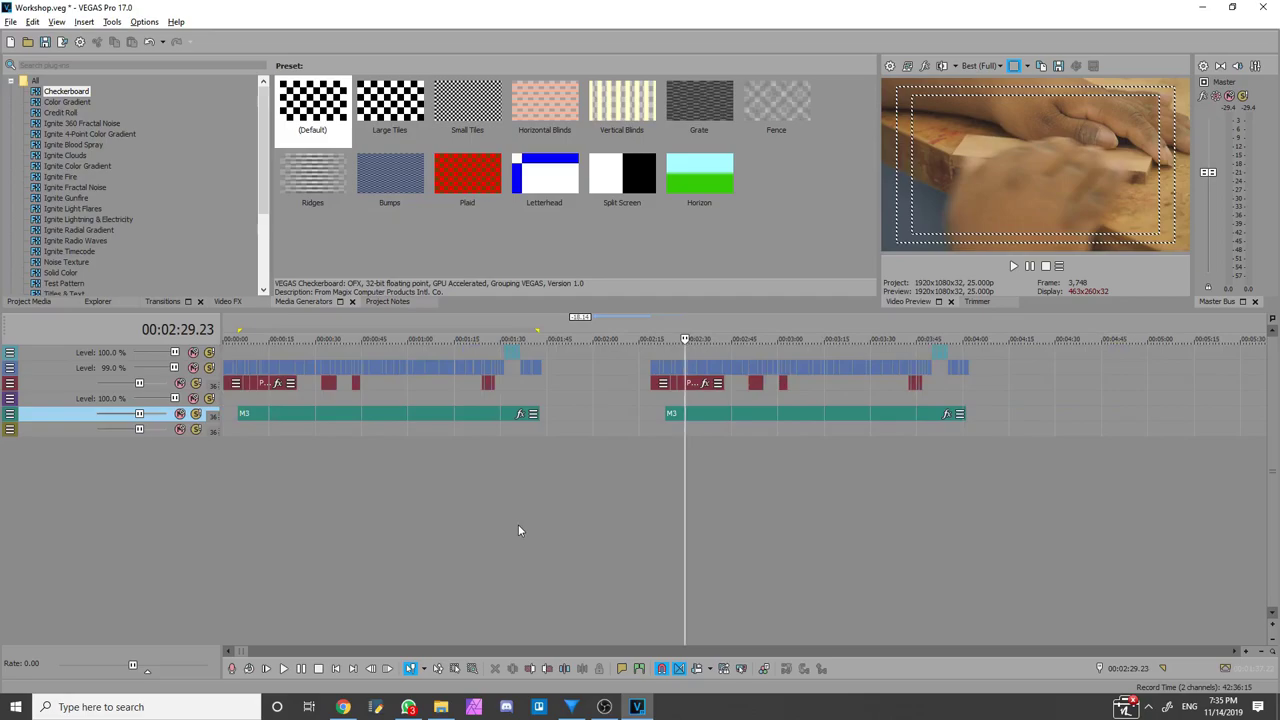
# Select all the Workshop tracks and duplicate them
pyautogui.click(75, 401)
pyautogui.click(77, 358)
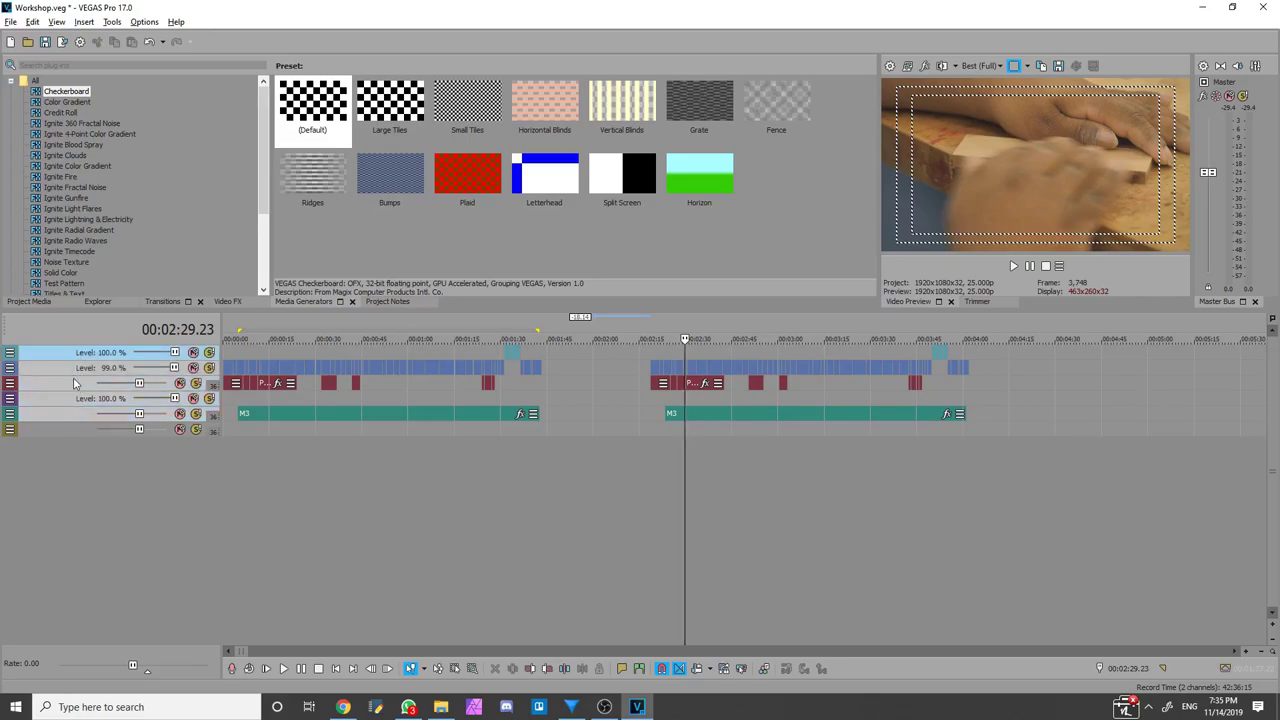
pyautogui.click(73, 426)
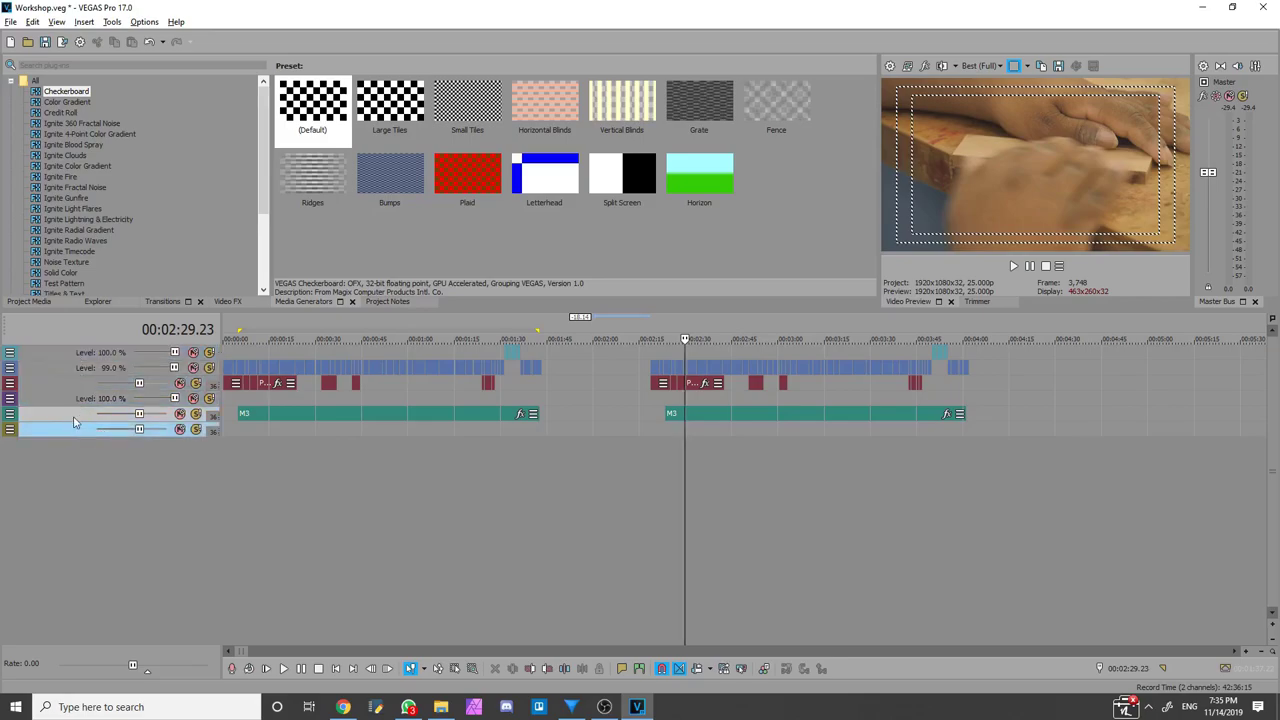
pyautogui.click(68, 403)
pyautogui.rightClick(84, 355)
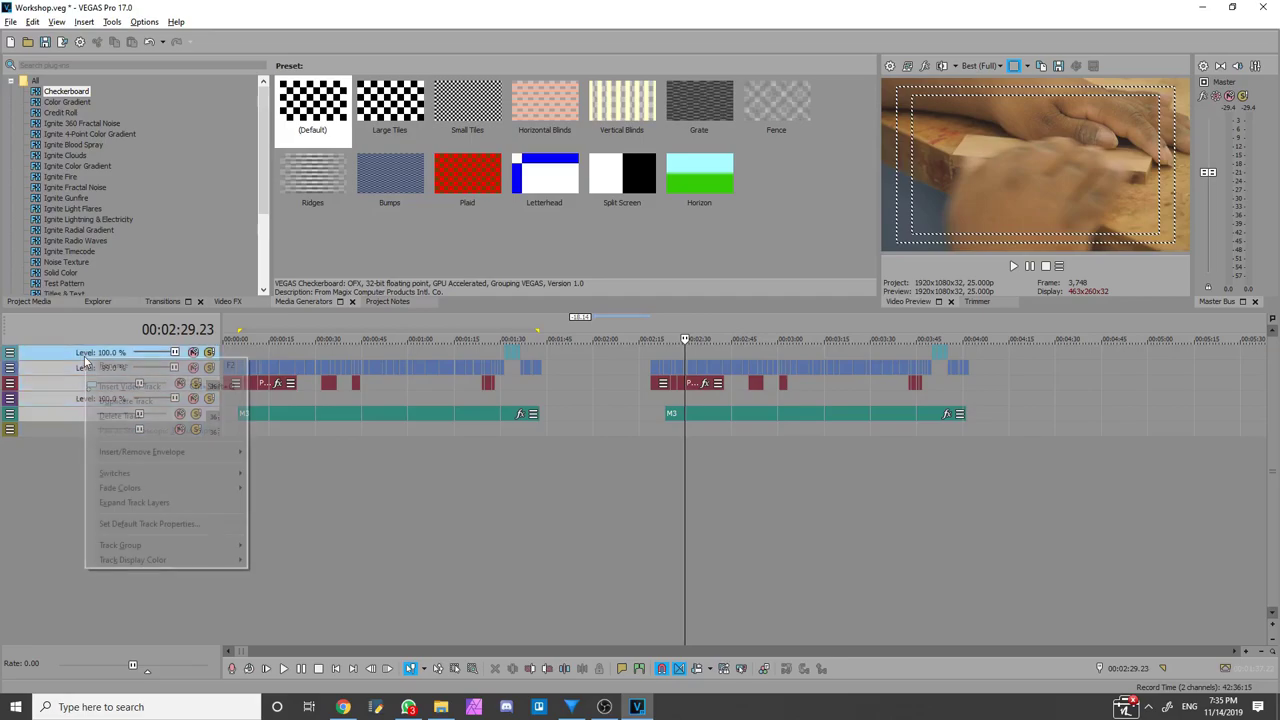
pyautogui.click(131, 401)
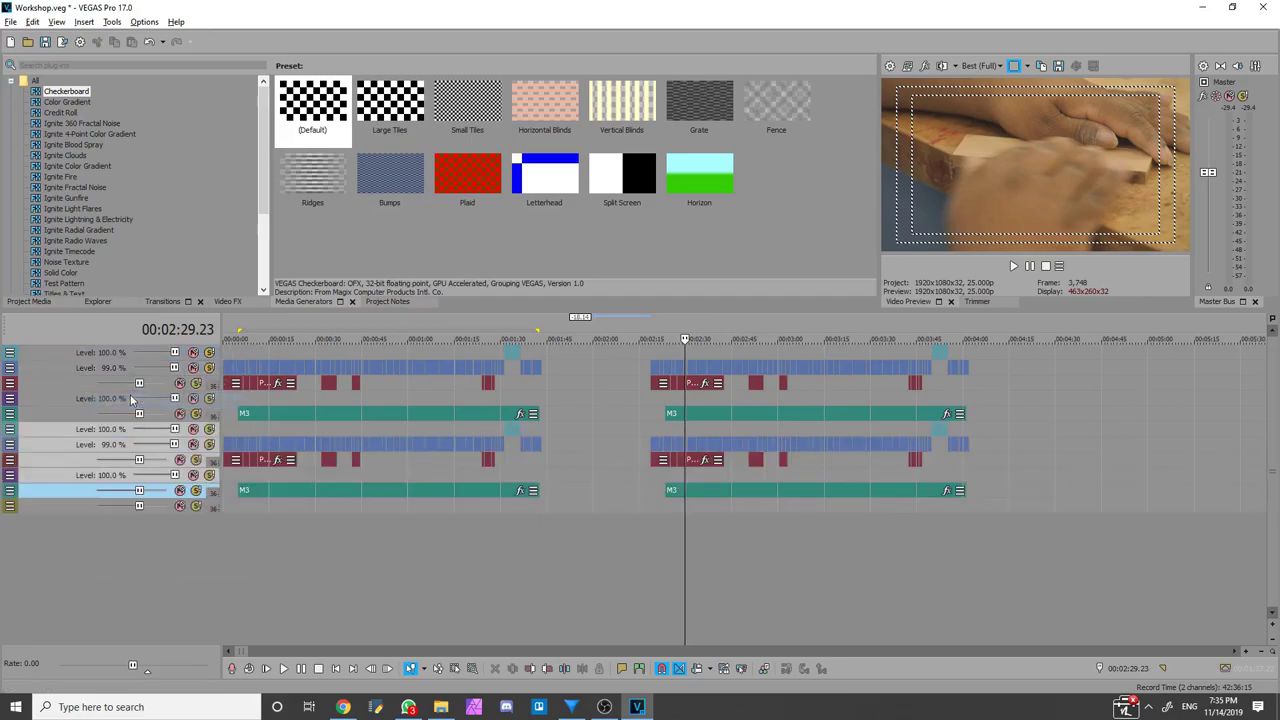
# Group the duplicated tracks and collapse that group, then group the original tracks
pyautogui.rightClick(60, 438)
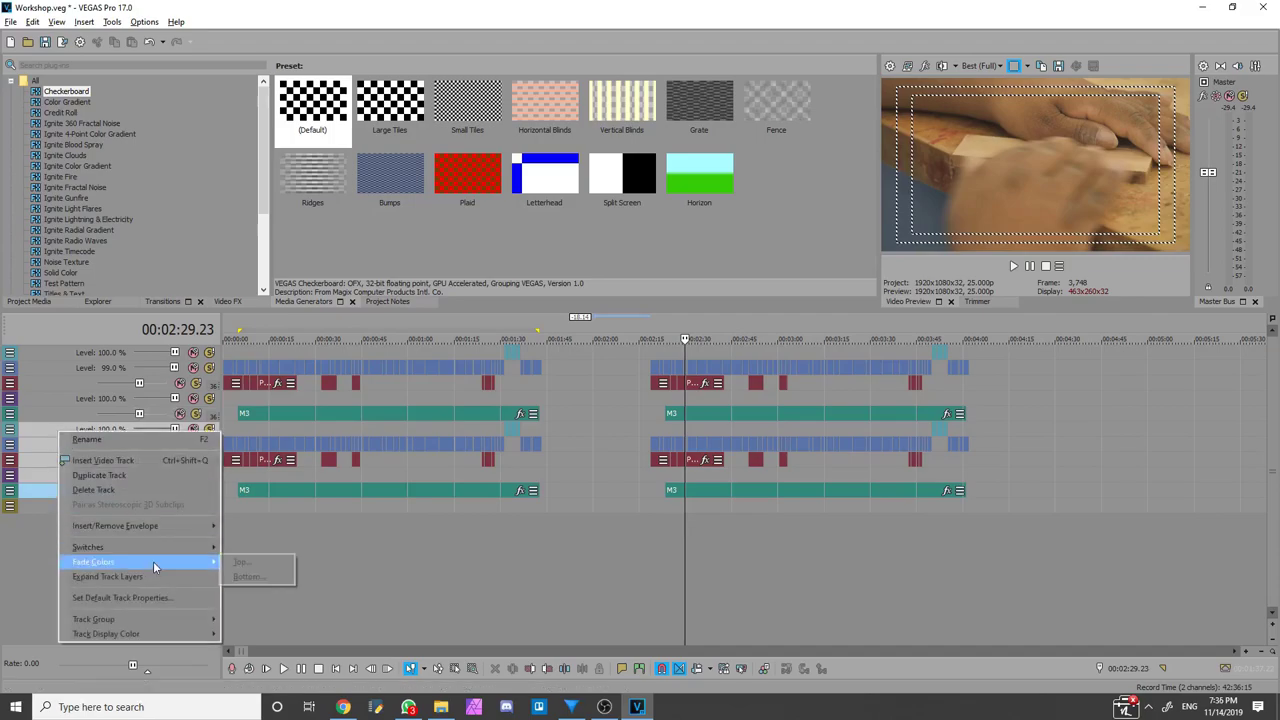
pyautogui.moveTo(150, 619)
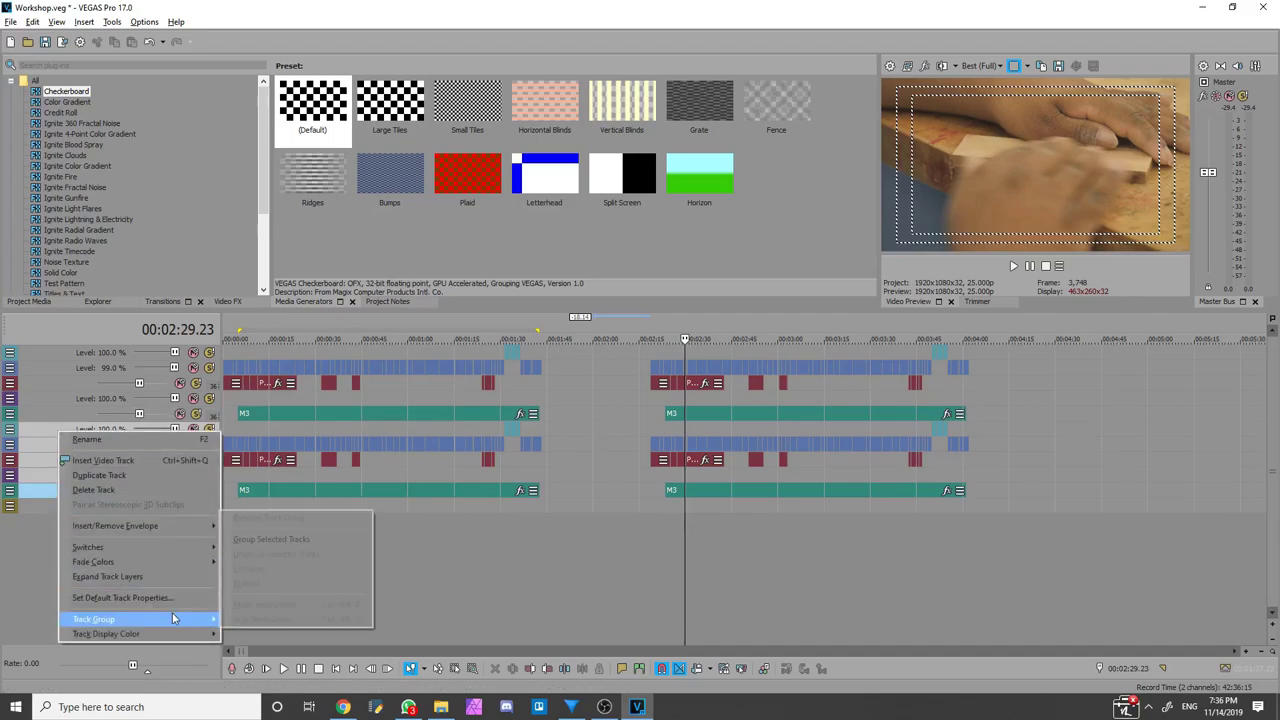
pyautogui.click(278, 540)
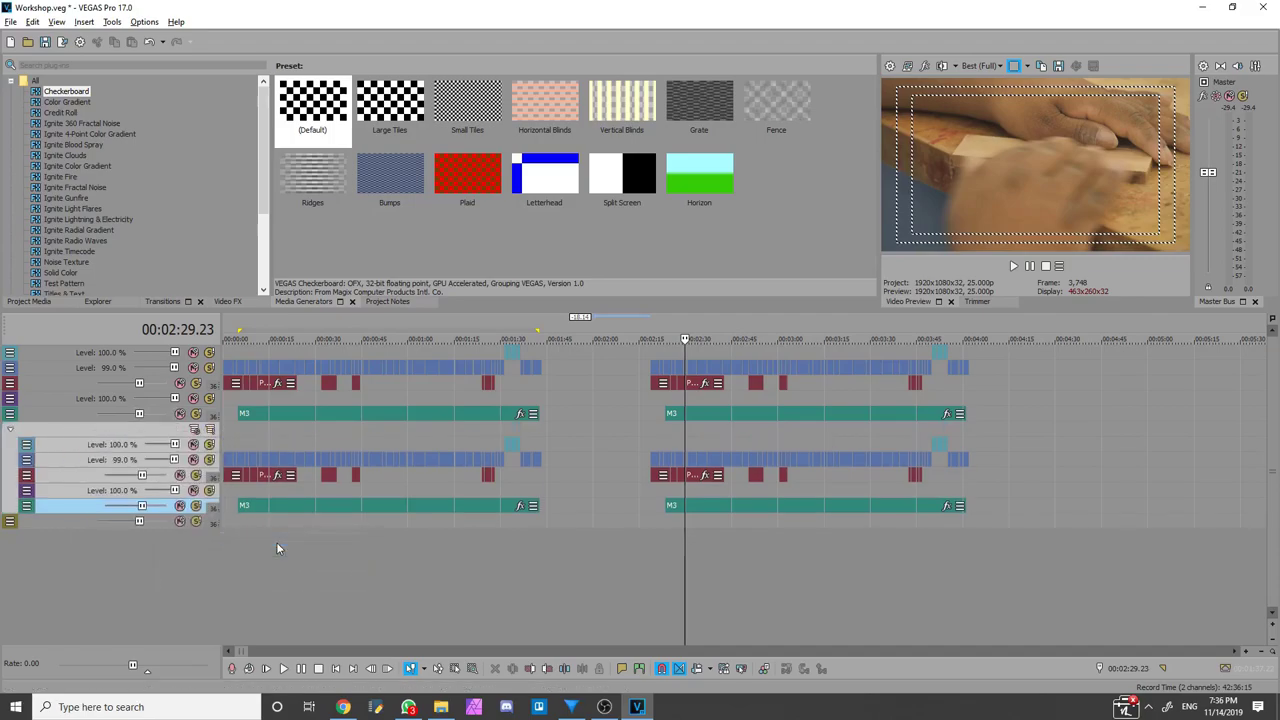
pyautogui.click(12, 429)
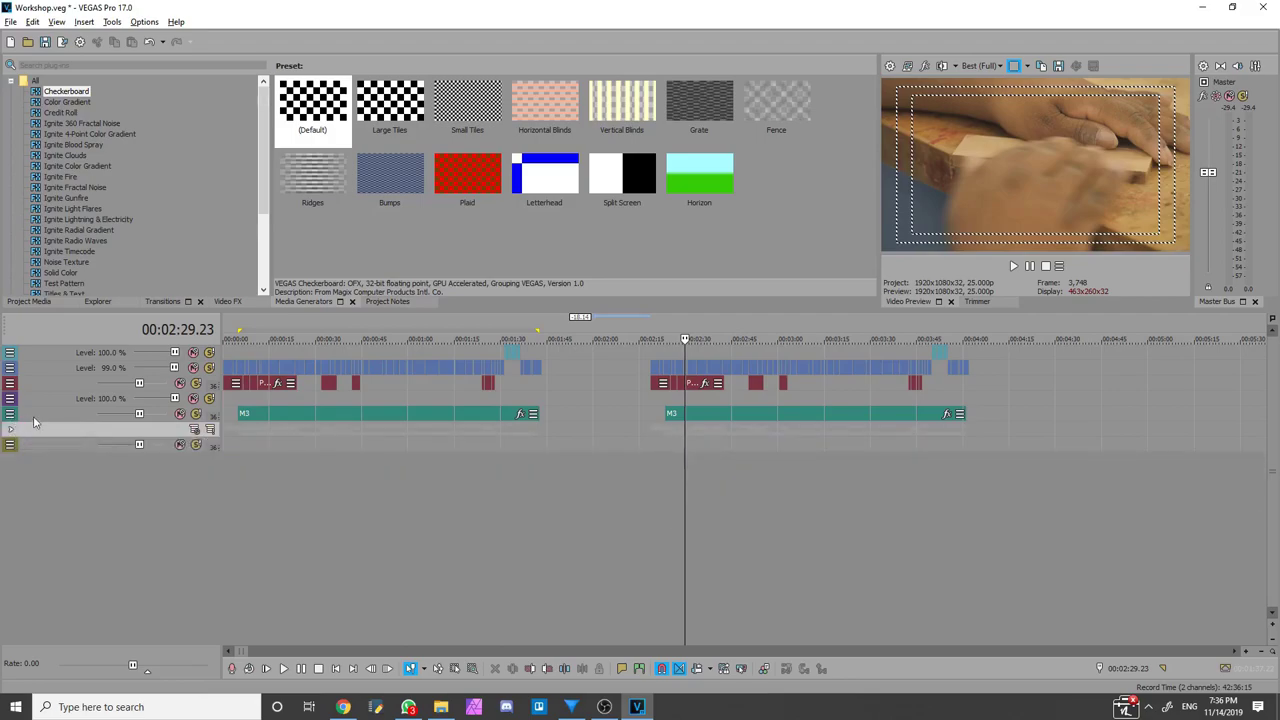
pyautogui.rightClick(62, 356)
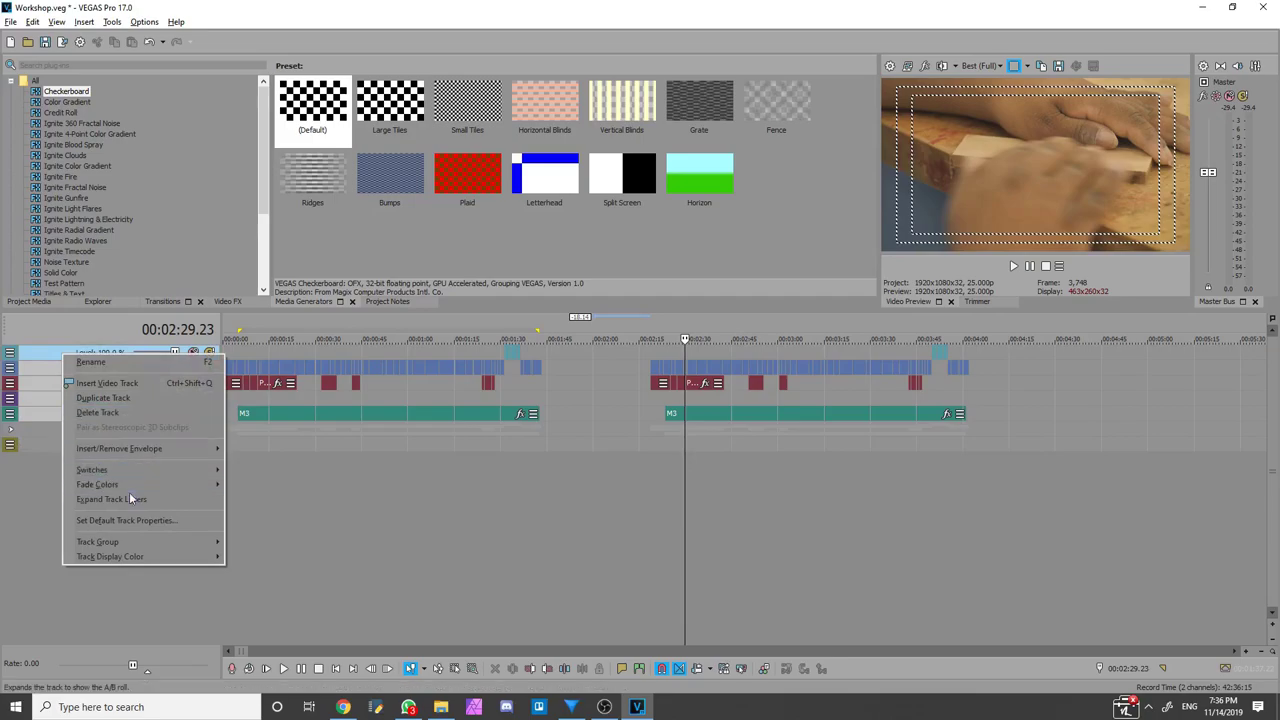
pyautogui.moveTo(152, 543)
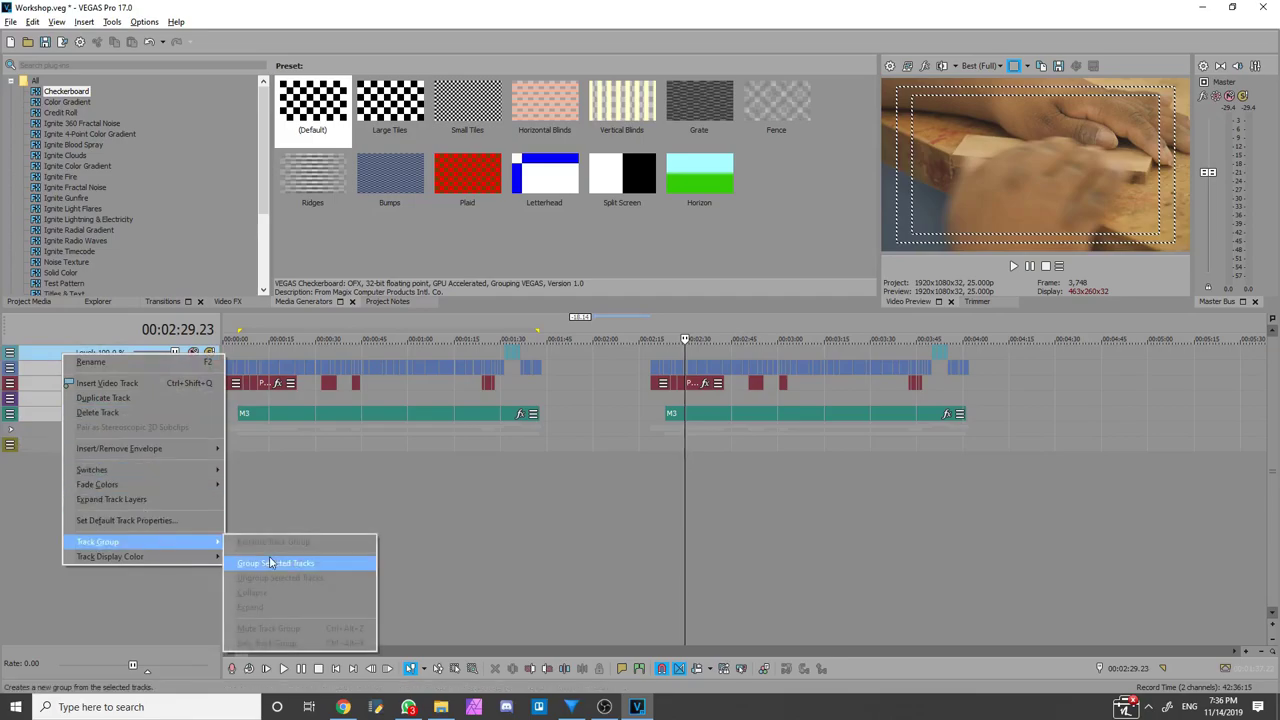
pyautogui.click(269, 563)
# Name the two collapsed track groups 'Draft One' and 'Draft Two'
pyautogui.click(12, 366)
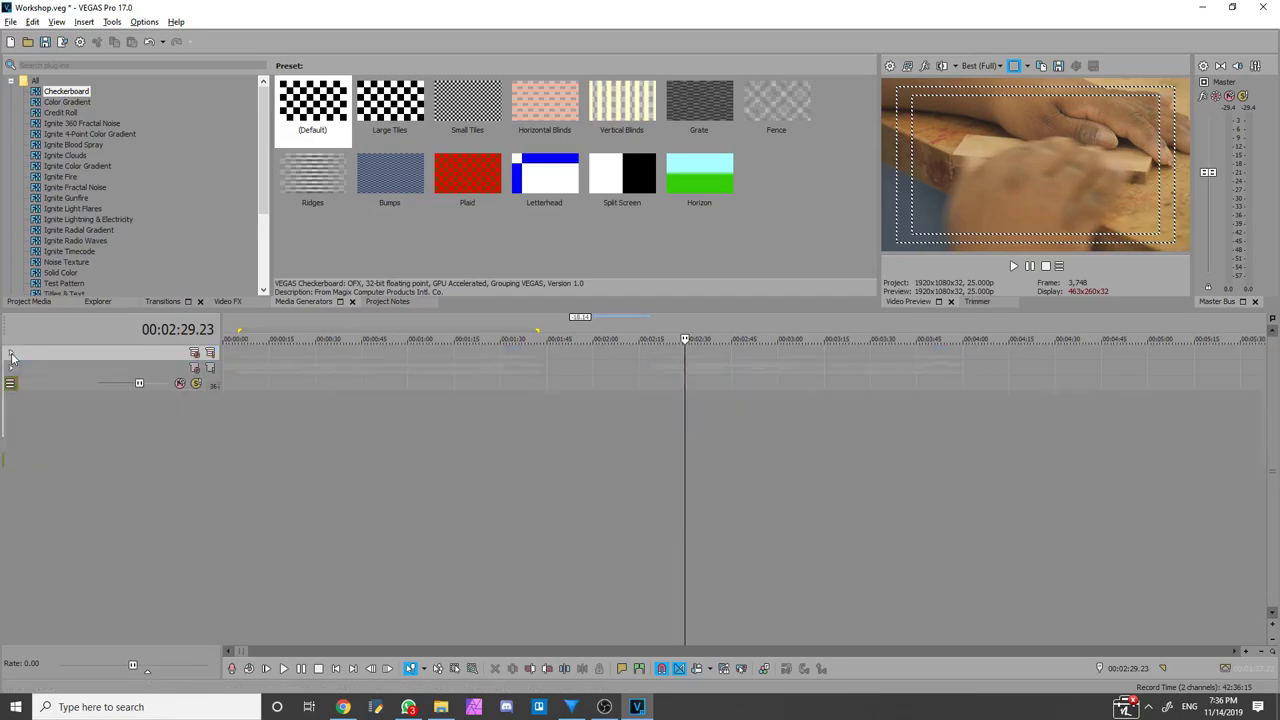
pyautogui.doubleClick(87, 354)
pyautogui.write('Draft')
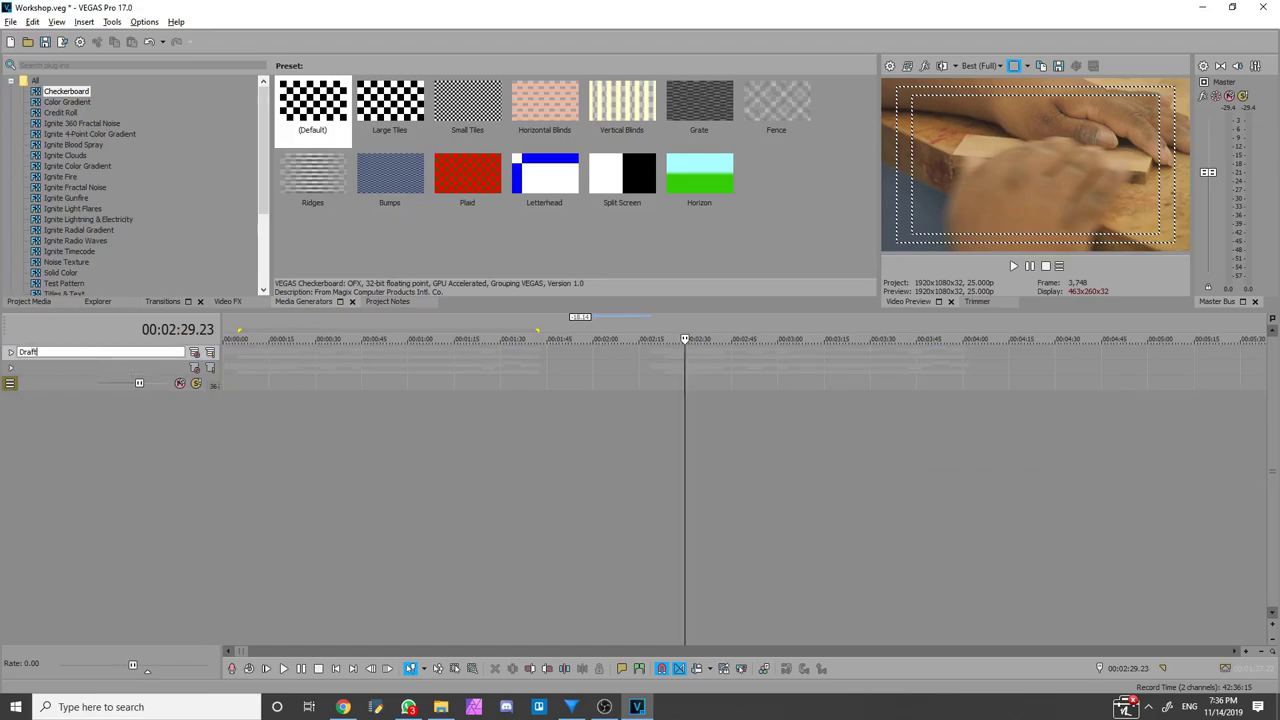
pyautogui.write(' One')
pyautogui.press('Return')
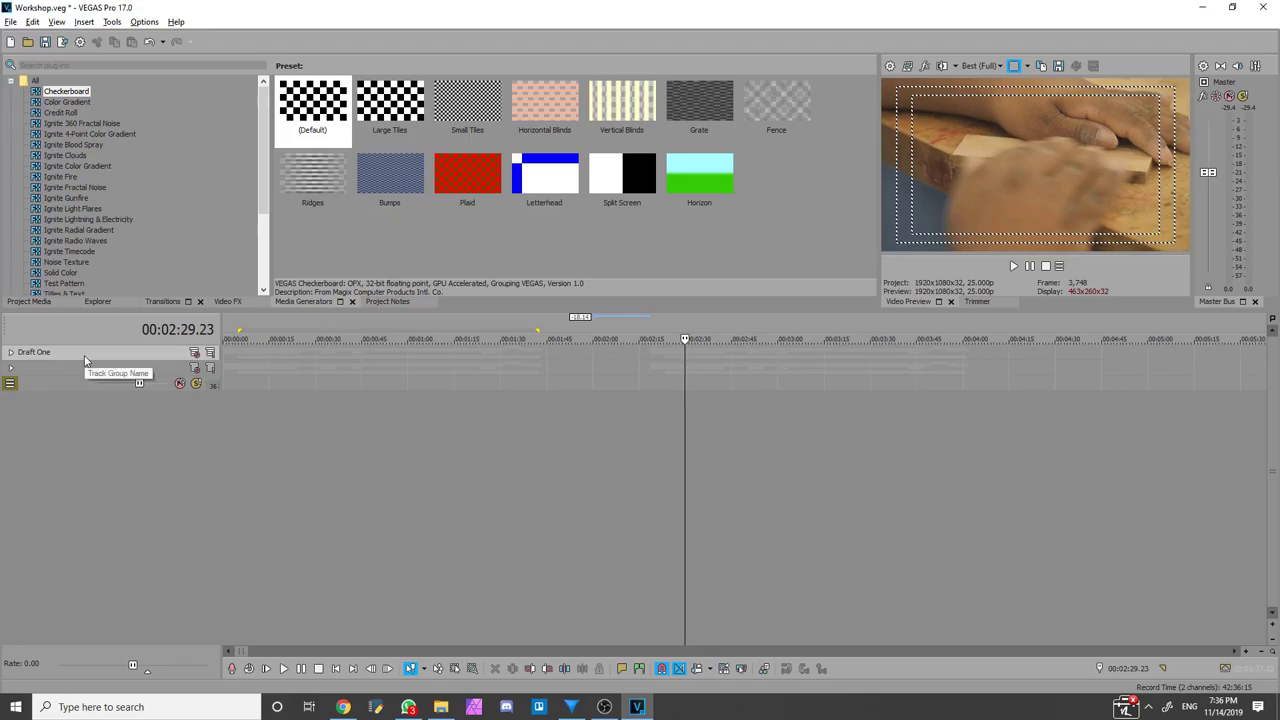
pyautogui.doubleClick(90, 372)
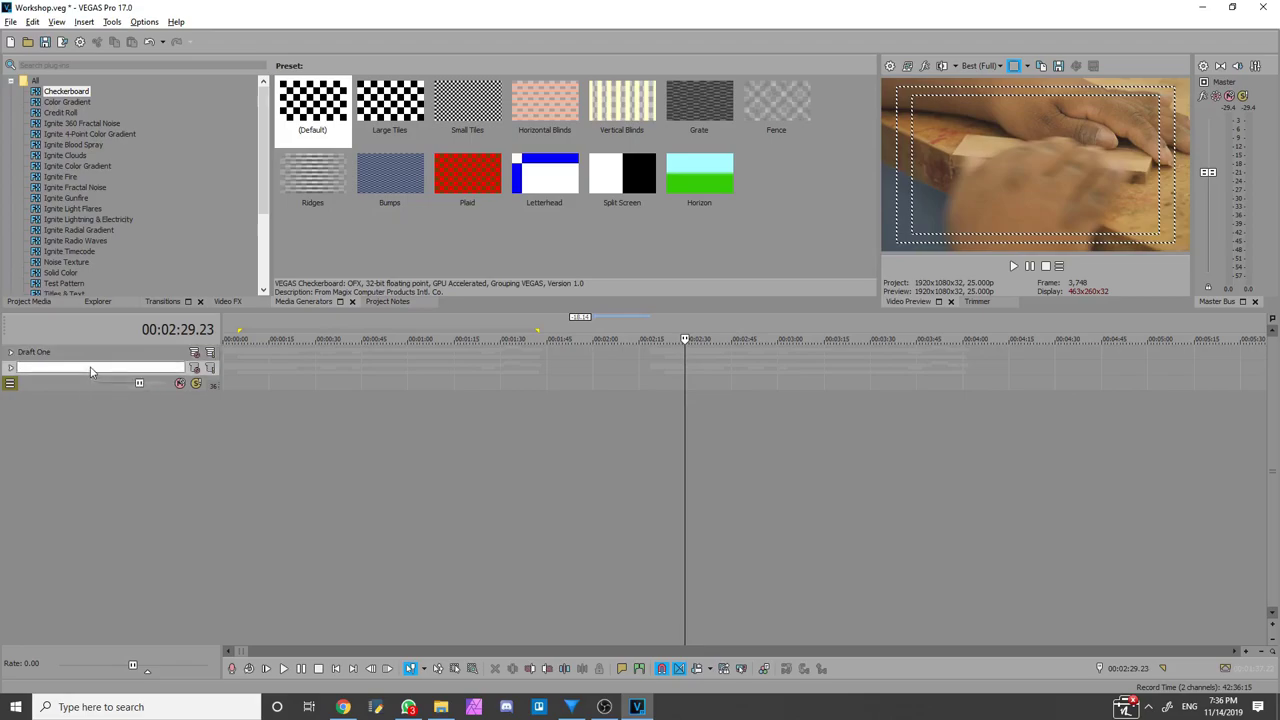
pyautogui.write('Draft Two')
pyautogui.press('Return')
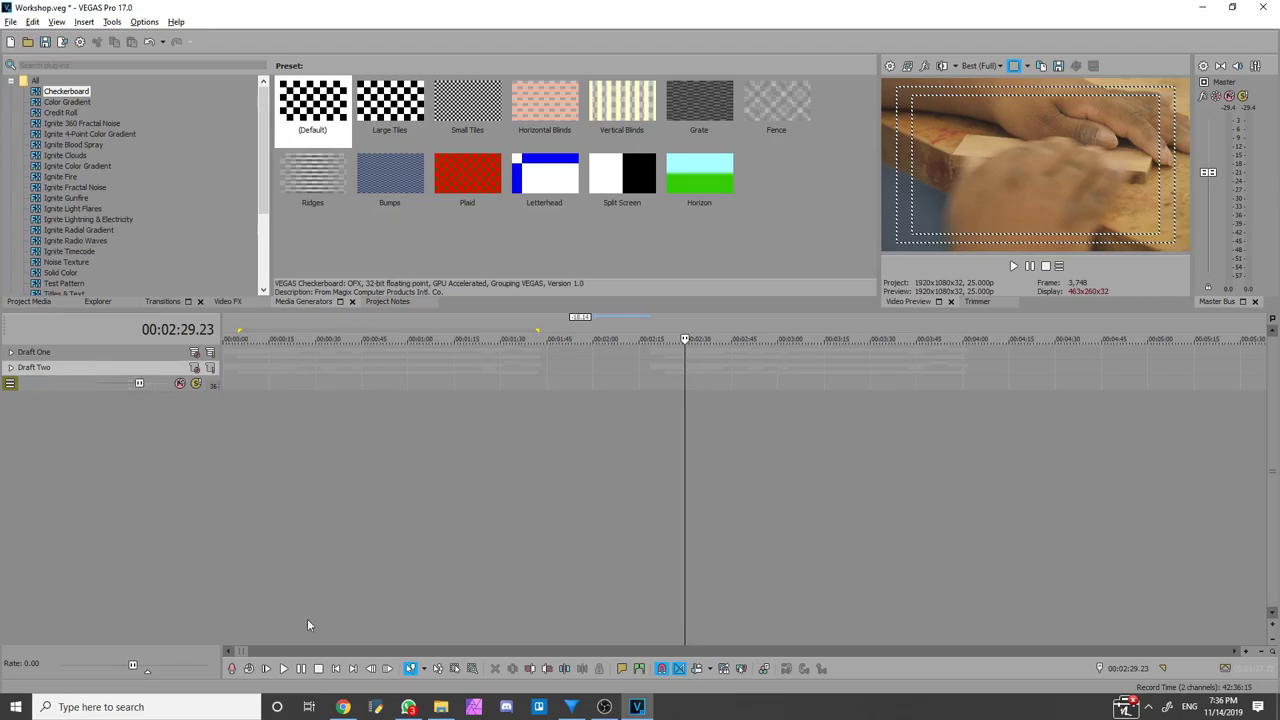
# Set the playhead to 00:00:12.06, mute Draft One, expand Draft Two and start playback
pyautogui.click(264, 396)
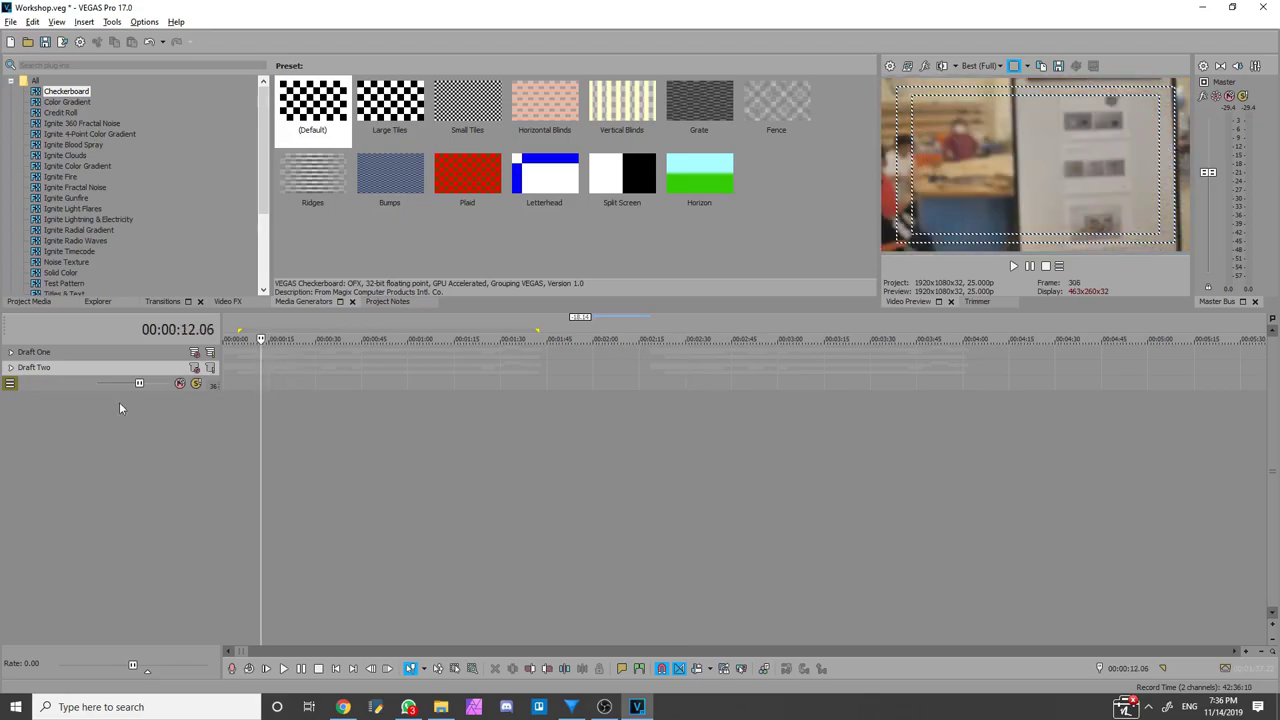
pyautogui.click(194, 352)
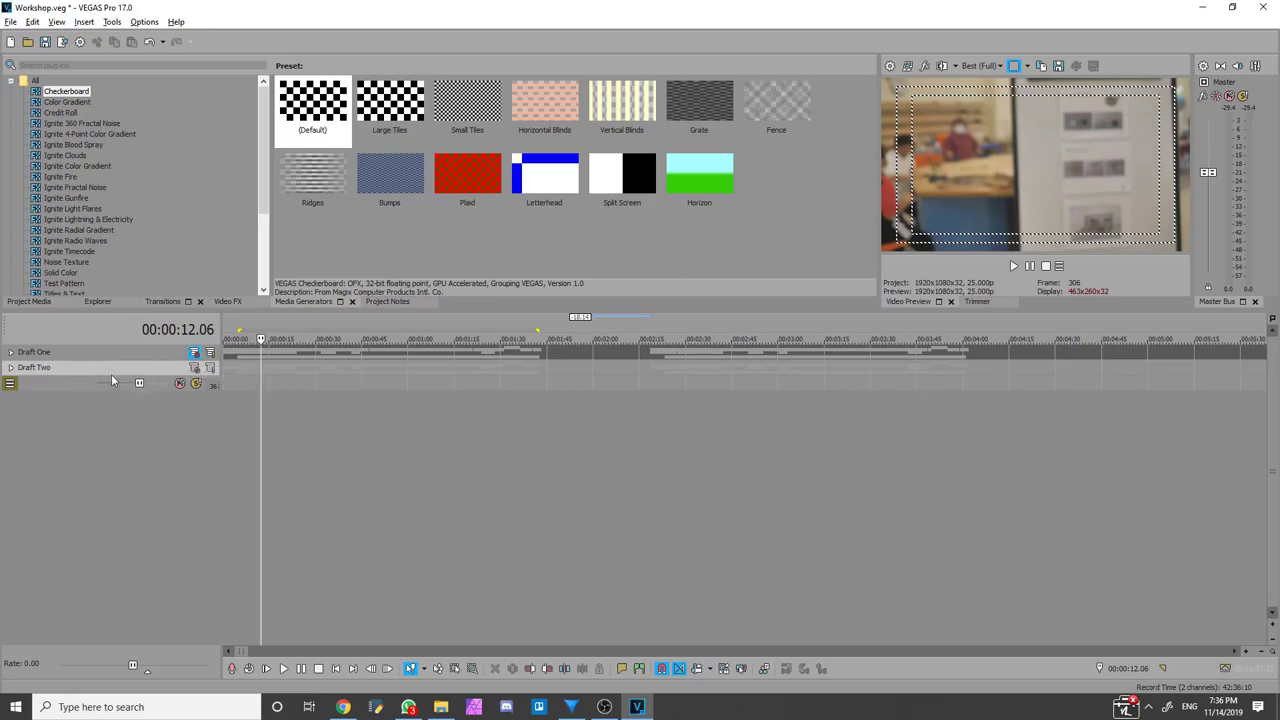
pyautogui.click(28, 370)
pyautogui.press('space')
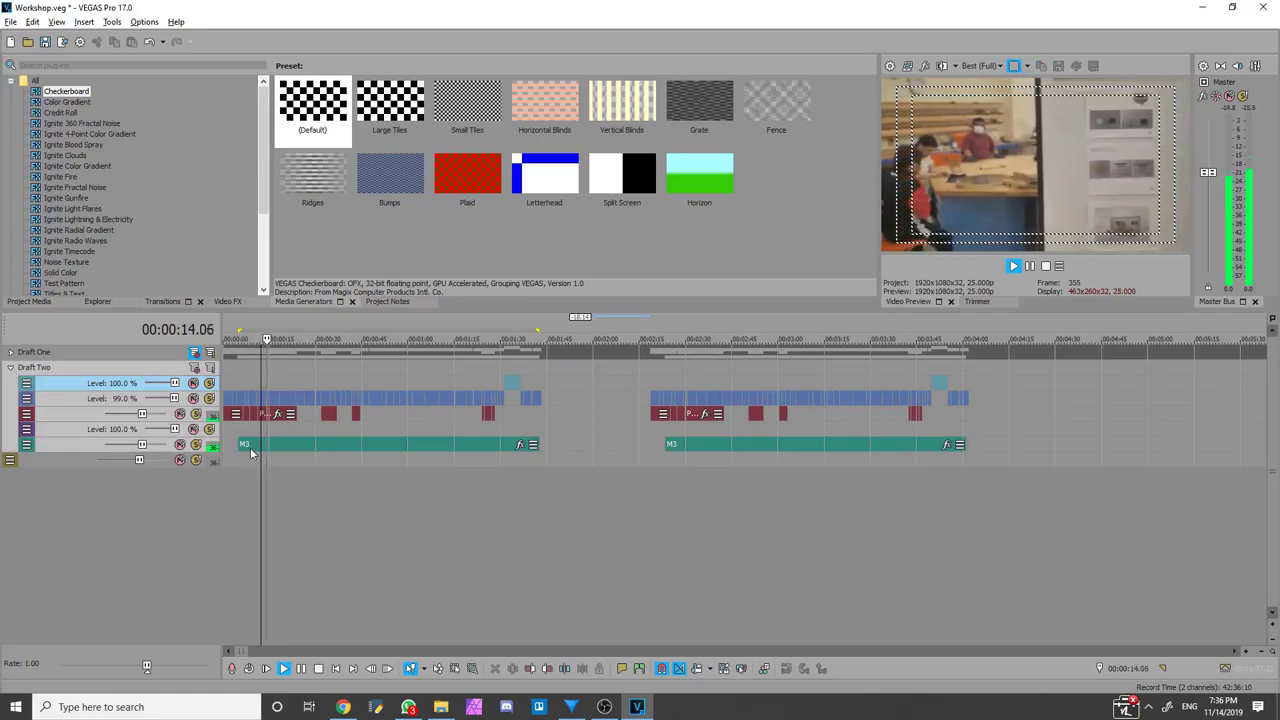
# Stop playback at 00:00:15.16 and delete the empty track beneath the Draft Two group
pyautogui.press('Return')
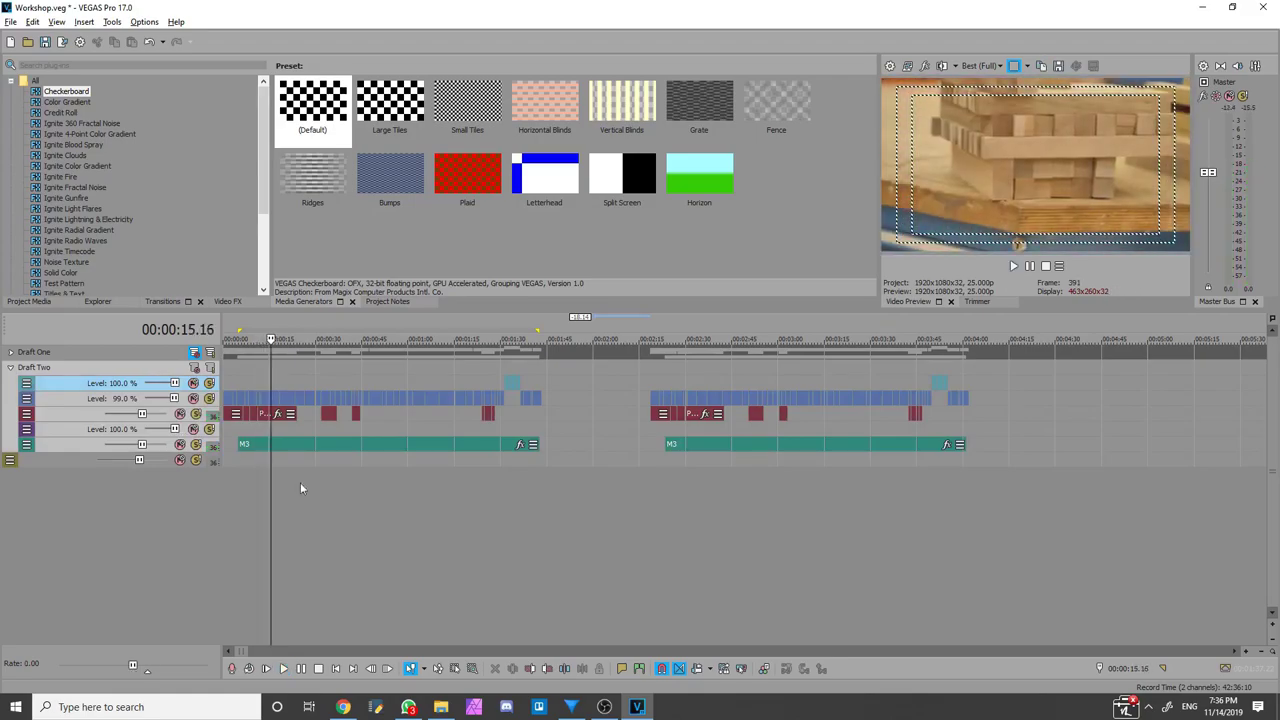
pyautogui.scroll(-2, 428, 535)
pyautogui.scroll(3, 428, 535)
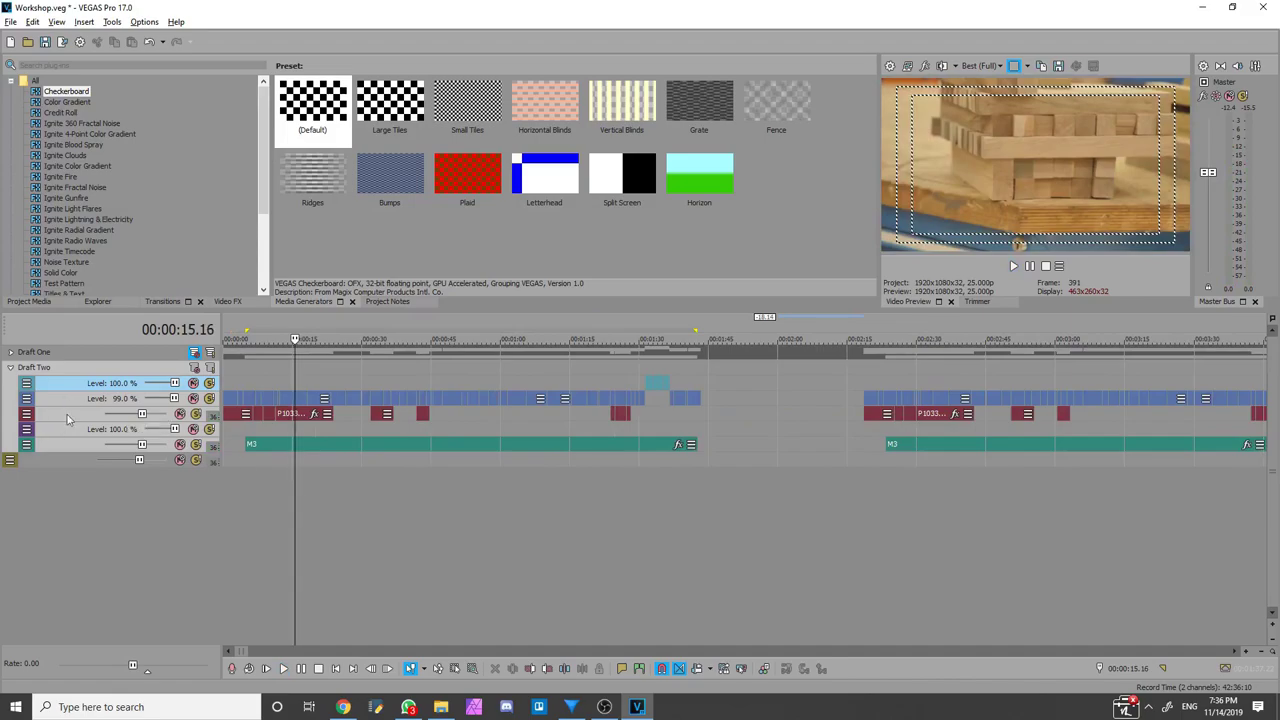
pyautogui.click(10, 368)
pyautogui.click(9, 370)
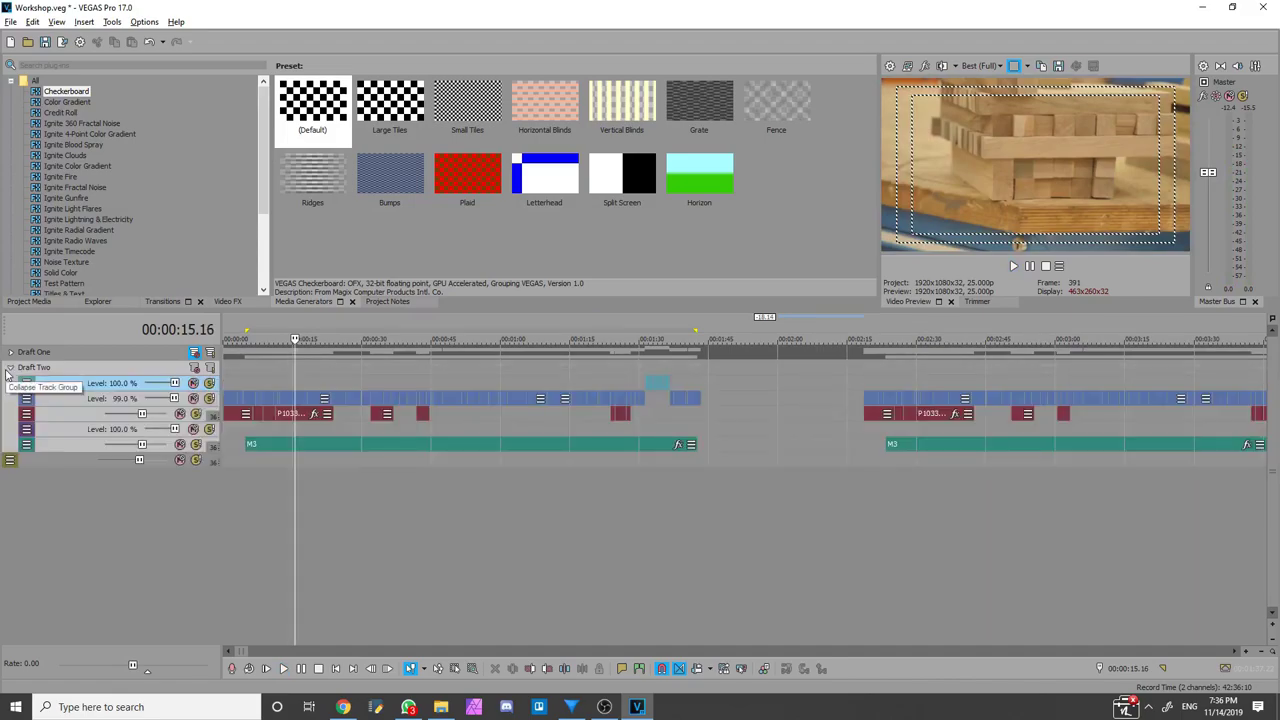
pyautogui.click(9, 370)
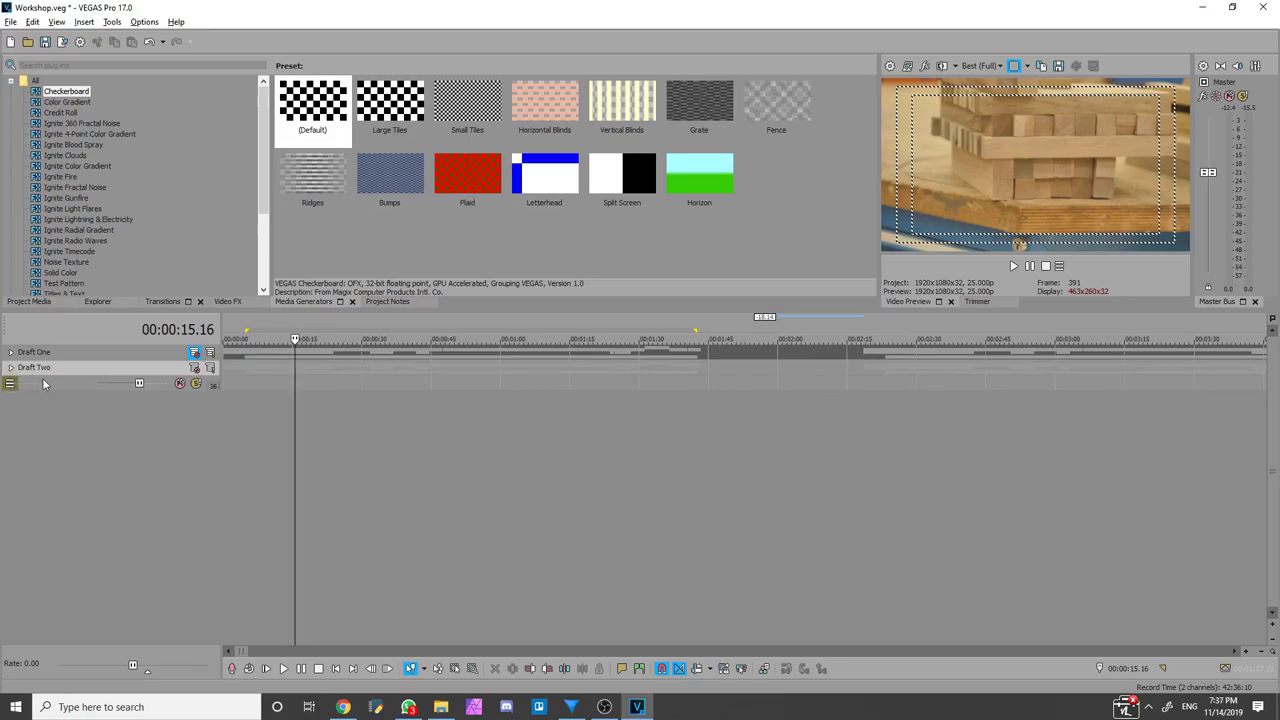
pyautogui.click(42, 384)
pyautogui.press('Delete')
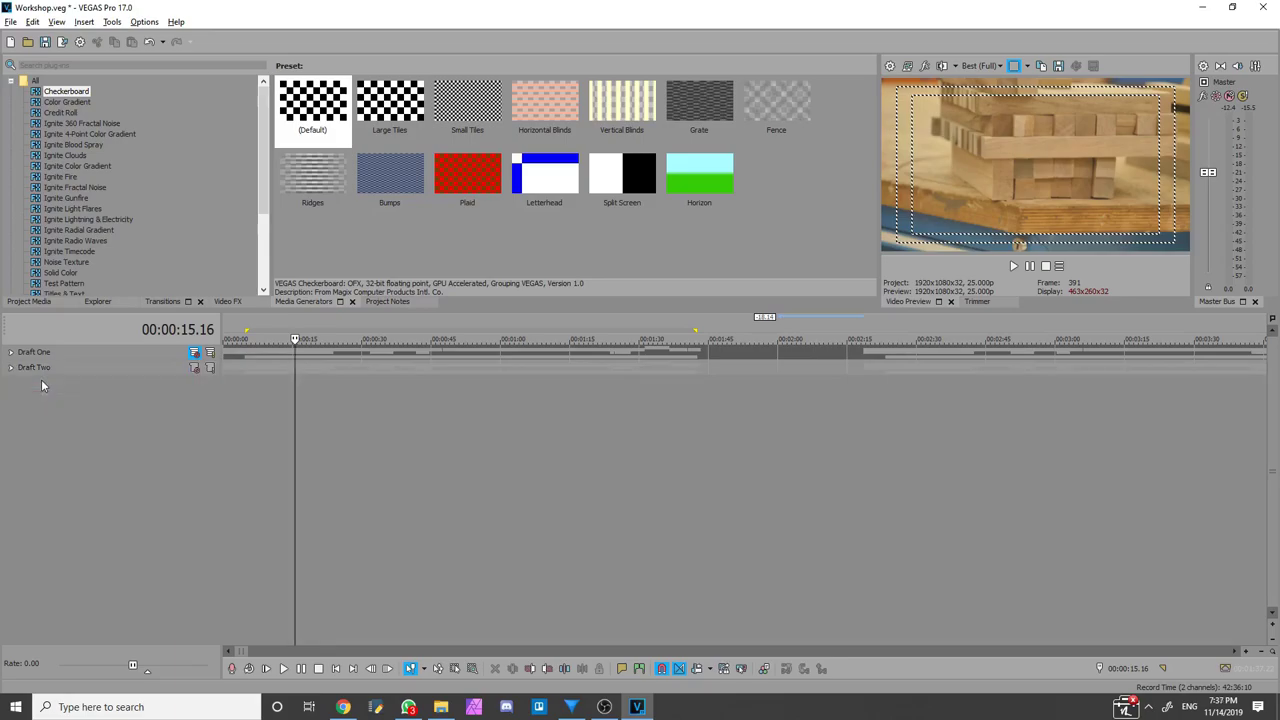
pyautogui.click(11, 367)
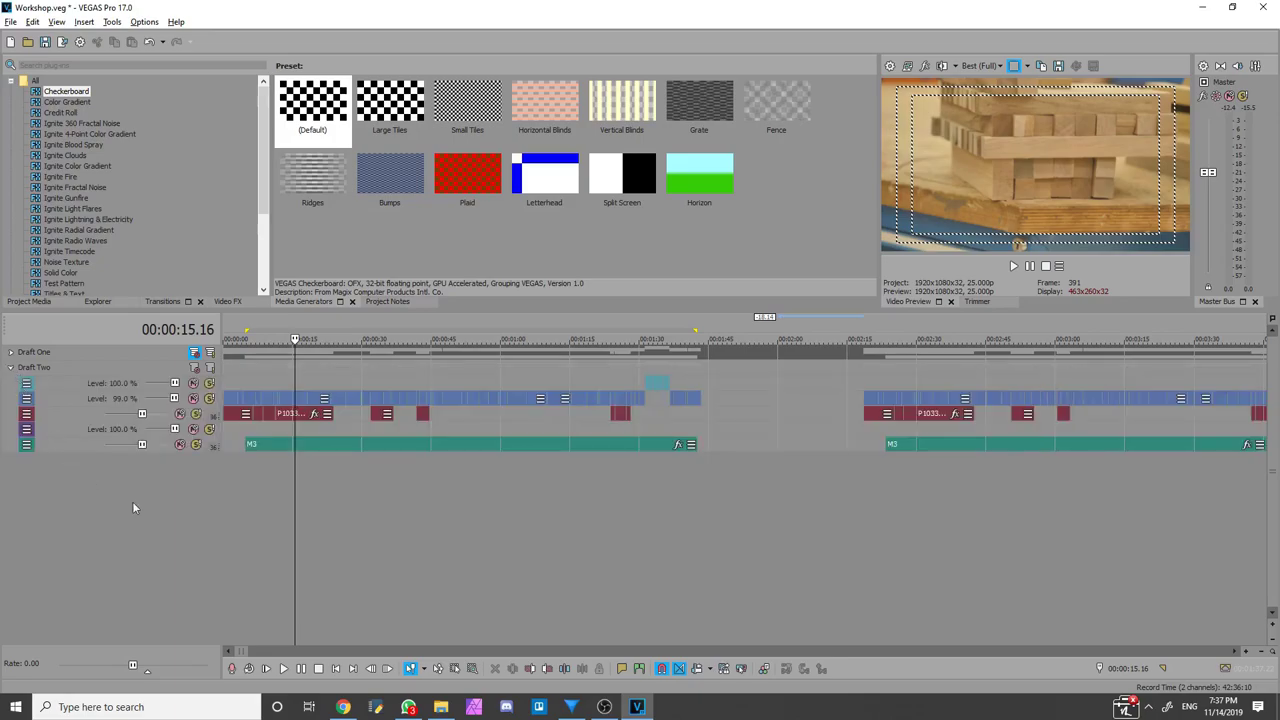
pyautogui.click(11, 367)
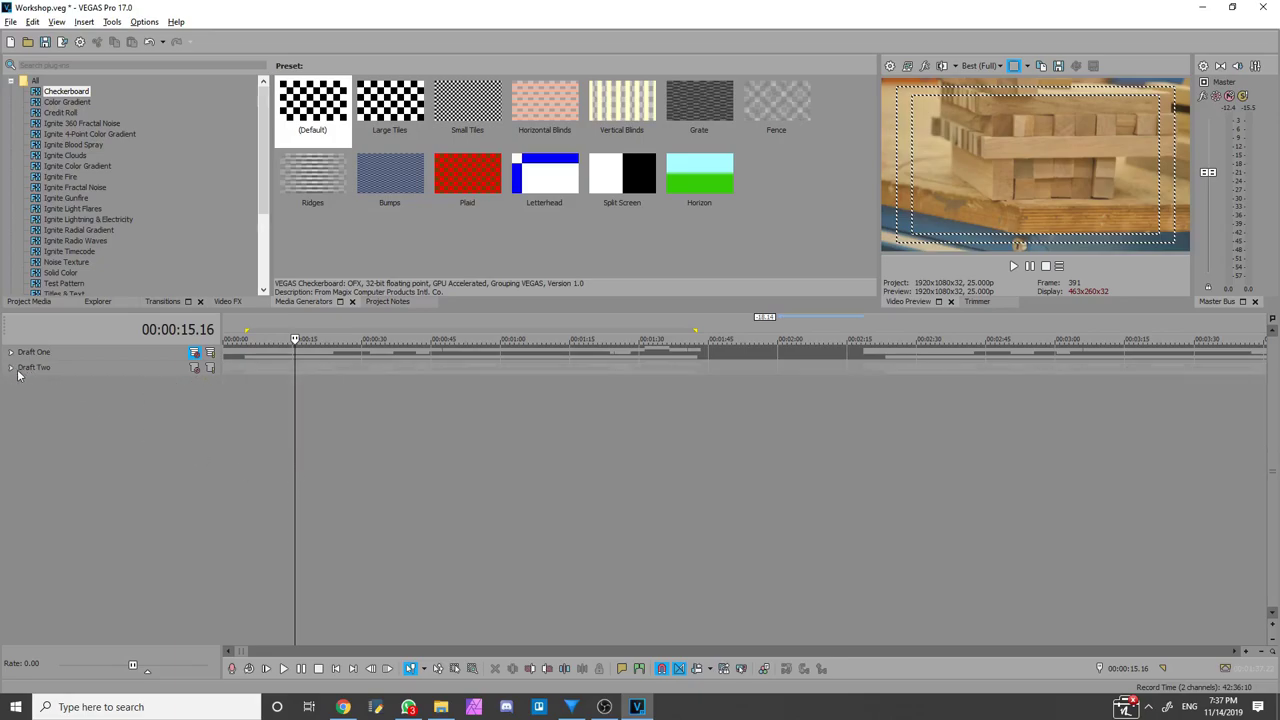
pyautogui.click(13, 369)
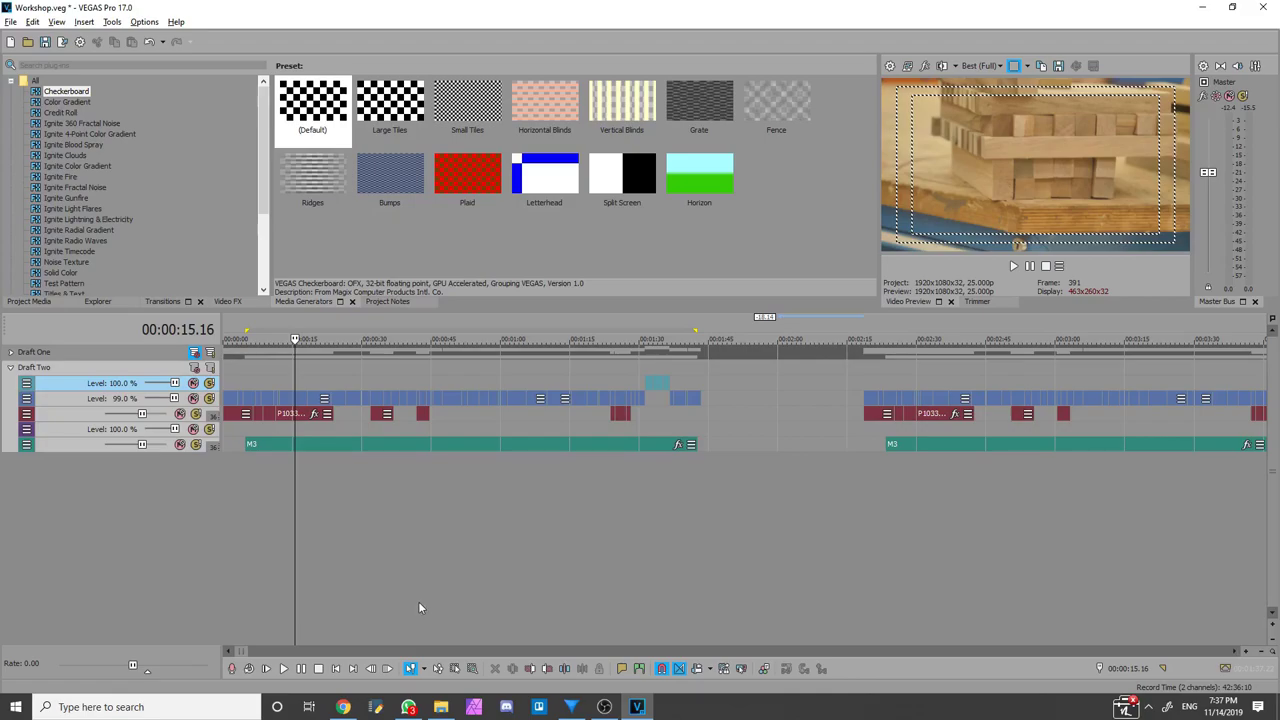
# Zoom out until the original edit and its 2:15–3:52 copy both fit in view
pyautogui.scroll(-2, 419, 608)
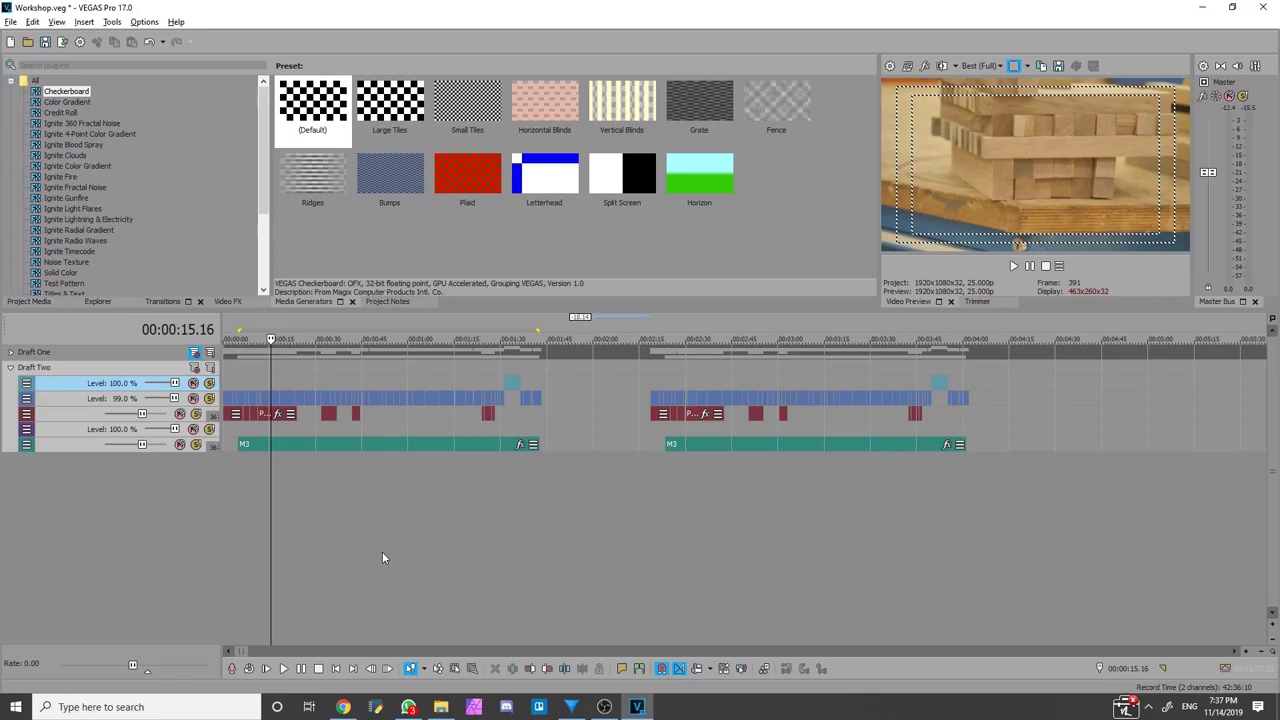
# Zoom the timeline out to its maximum extent until the Draft One and Draft Two events shrink away
pyautogui.scroll(-5, 374, 553)
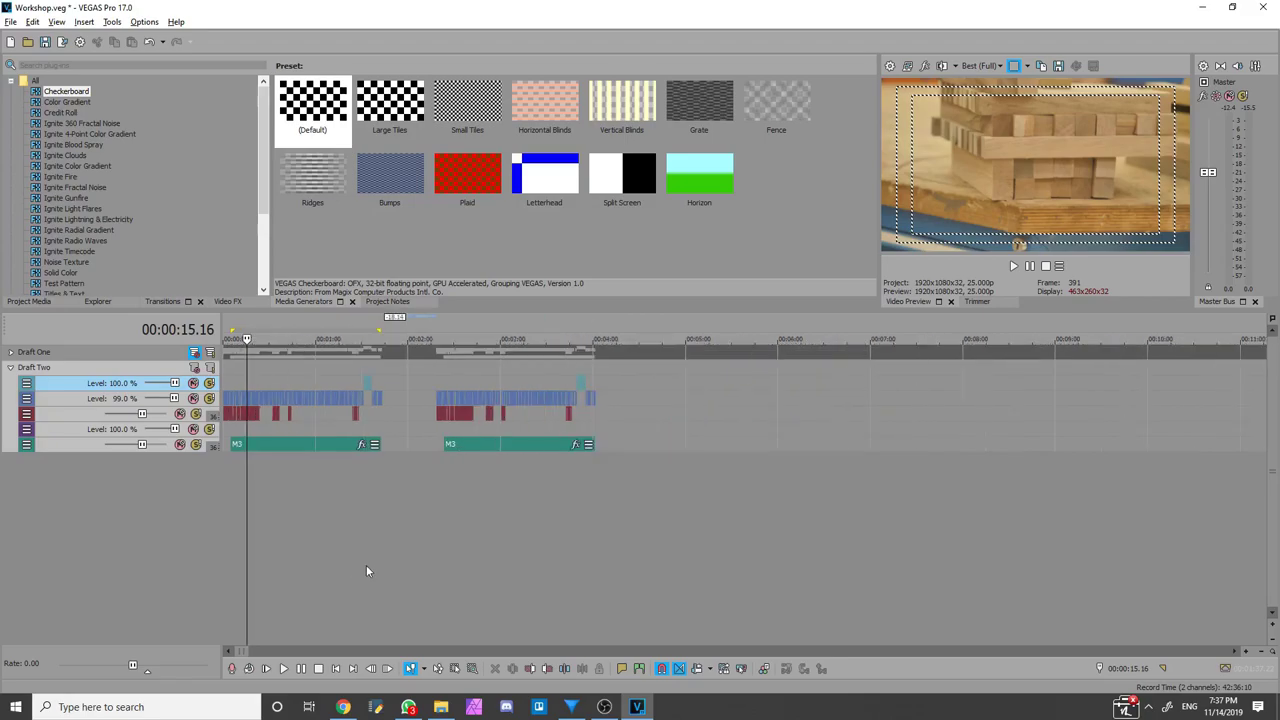
pyautogui.scroll(-2, 366, 571)
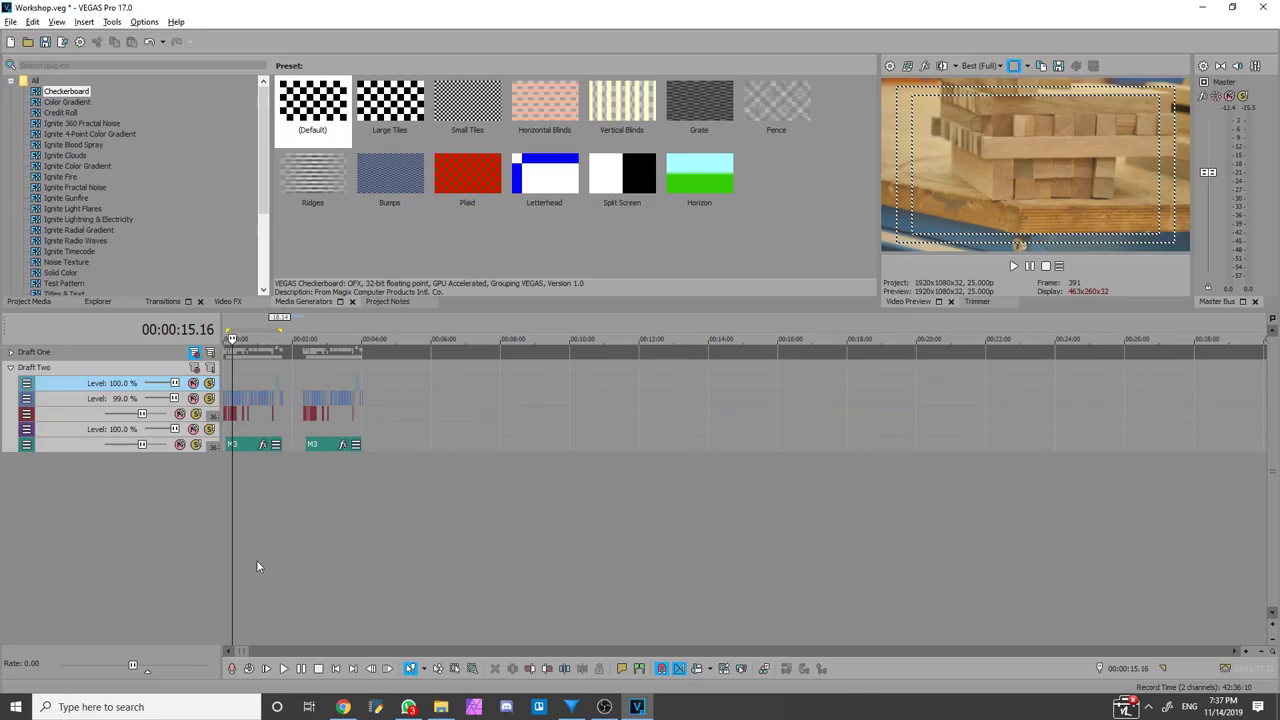
pyautogui.scroll(-4, 257, 567)
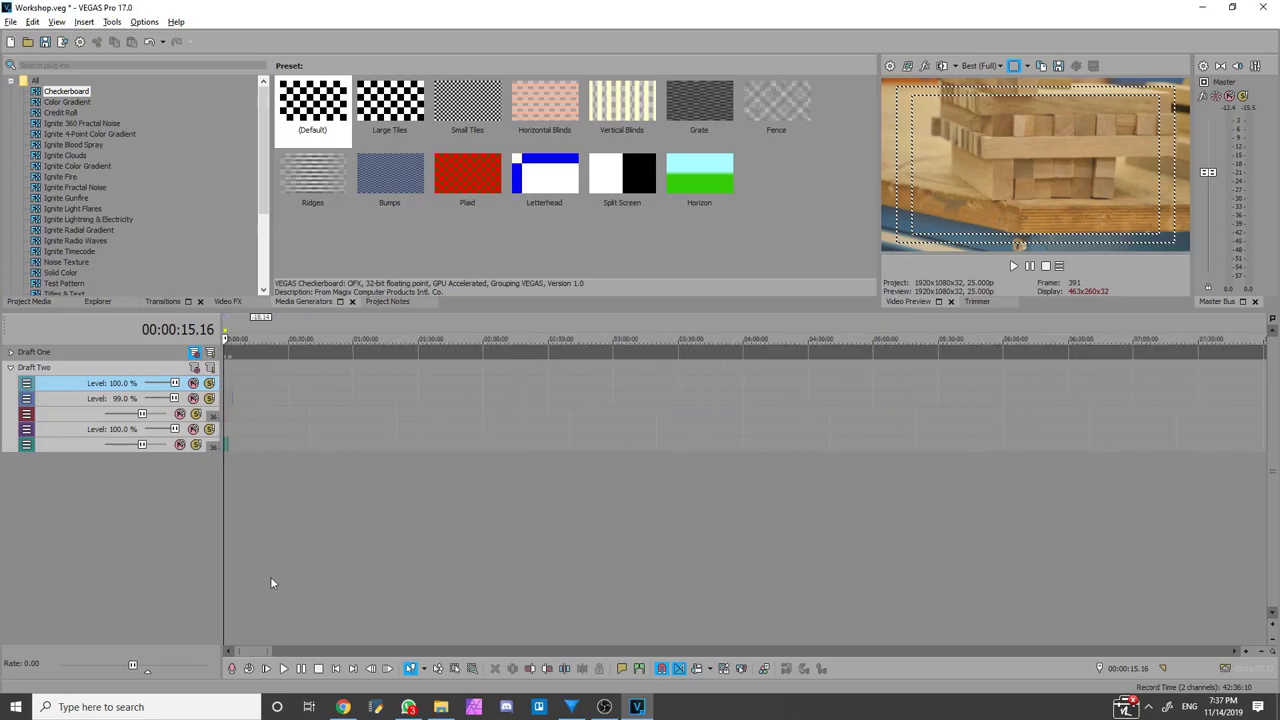
pyautogui.scroll(-3, 270, 580)
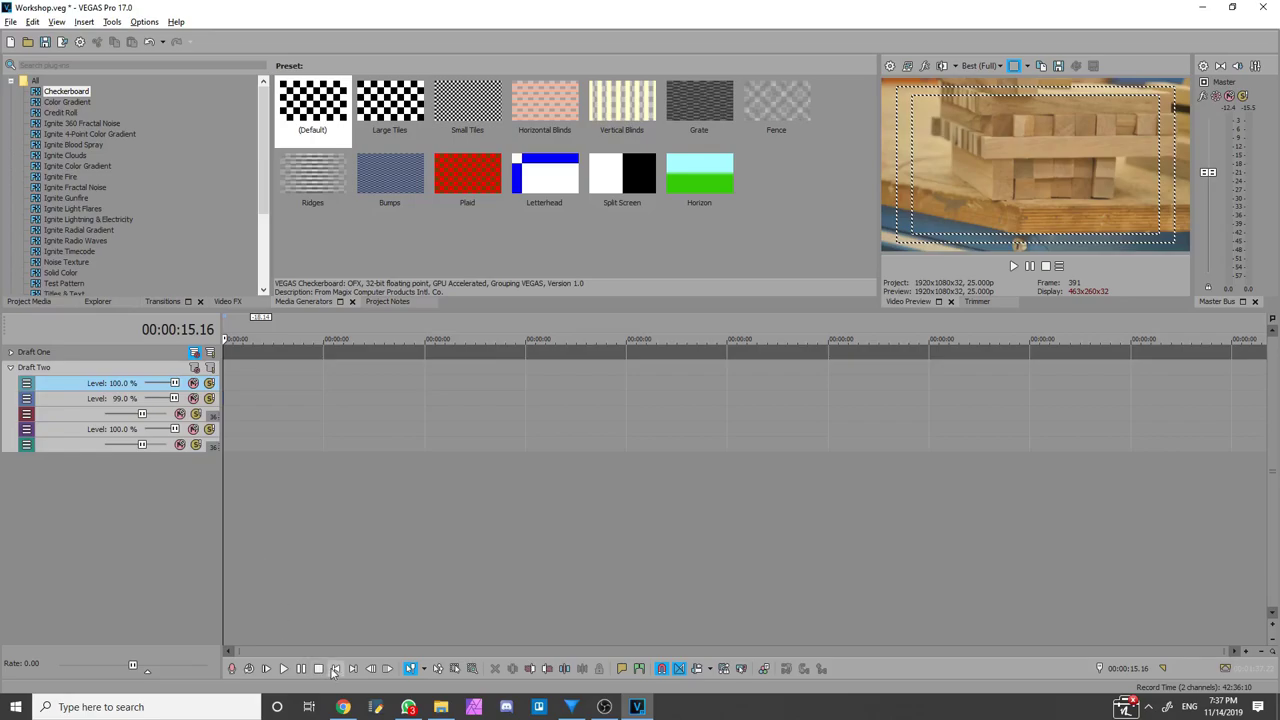
pyautogui.scroll(4, 304, 580)
pyautogui.scroll(3, 304, 588)
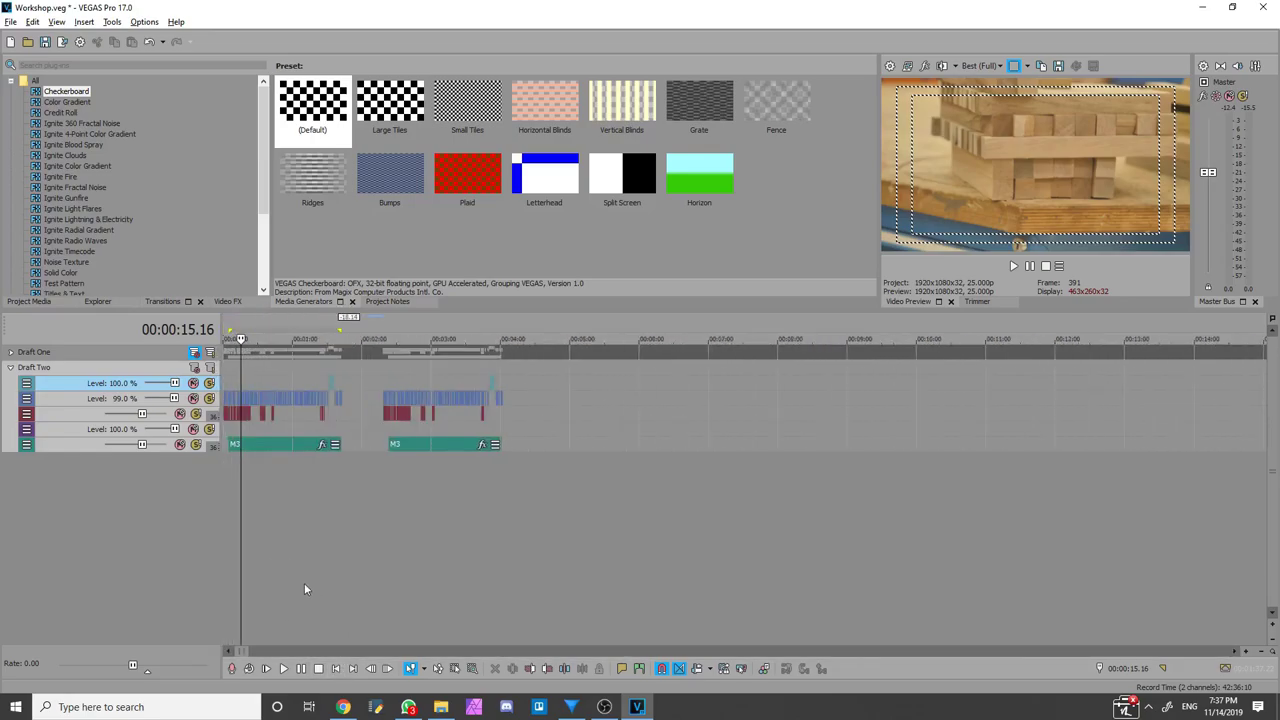
pyautogui.scroll(-6, 441, 586)
pyautogui.scroll(-2, 435, 589)
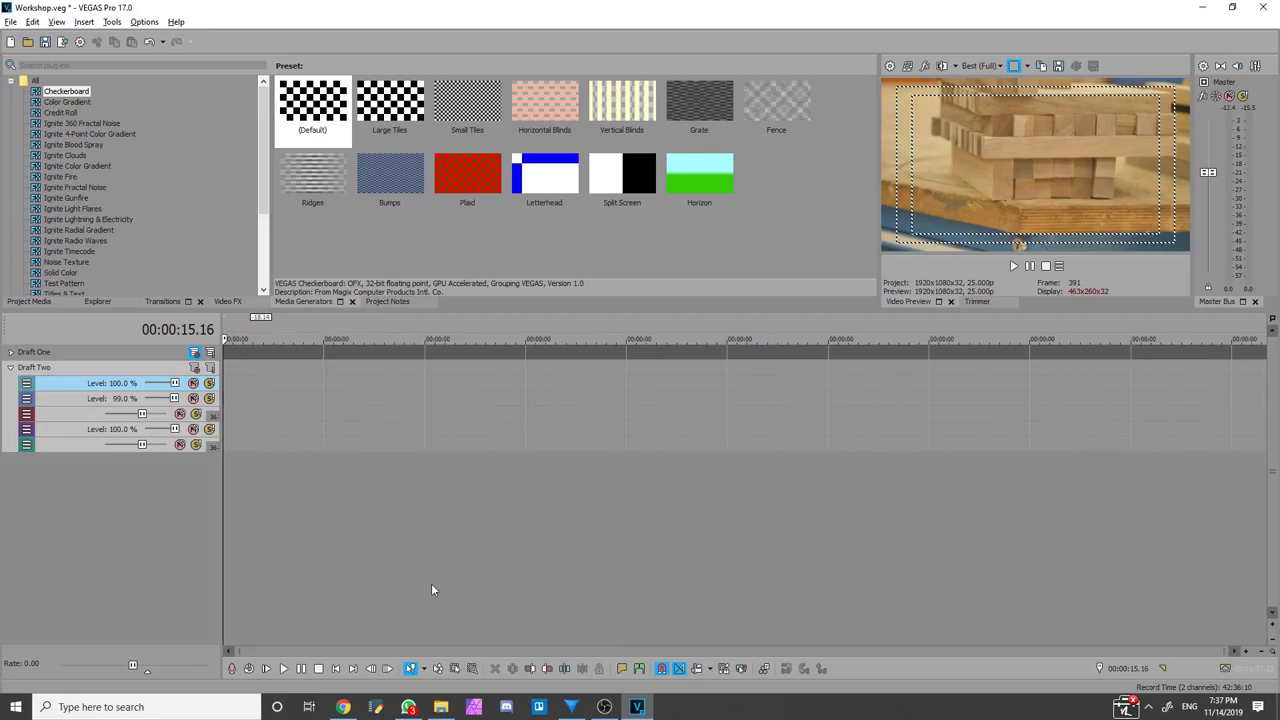
# Move the playhead along the ruler, ending at frame 42,200,000 near the timeline's right end
pyautogui.click(322, 484)
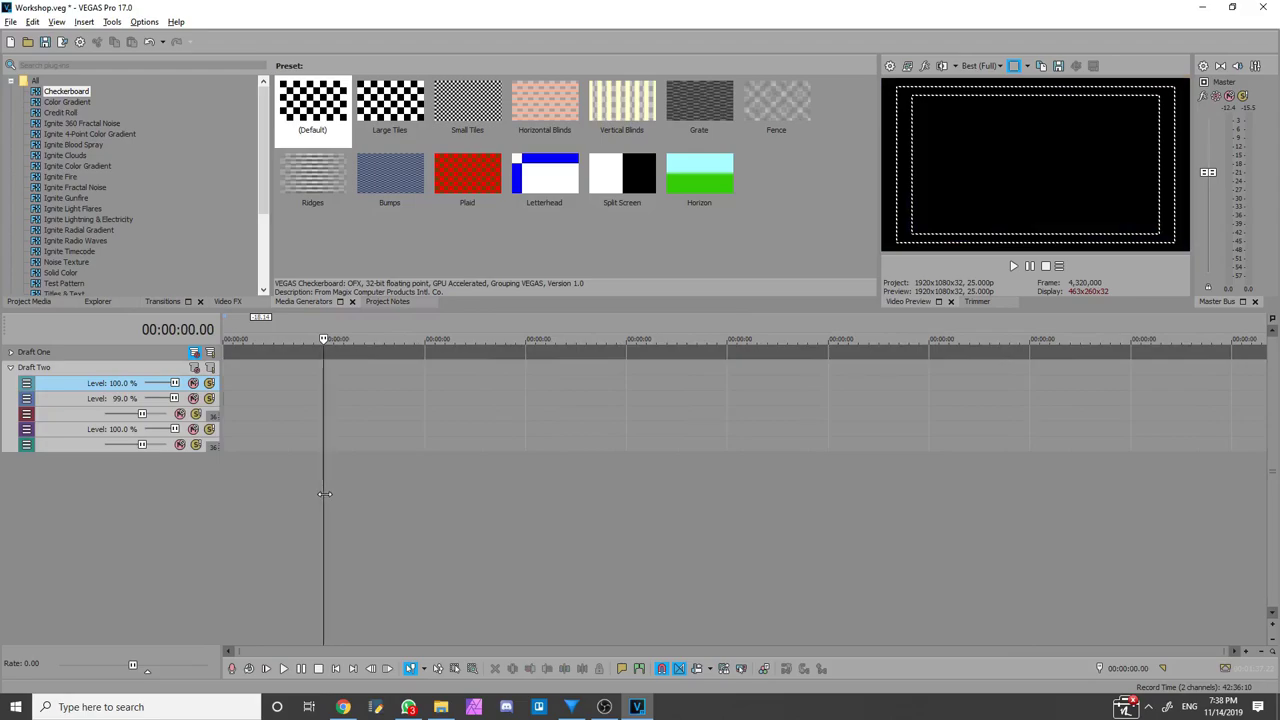
pyautogui.click(305, 484)
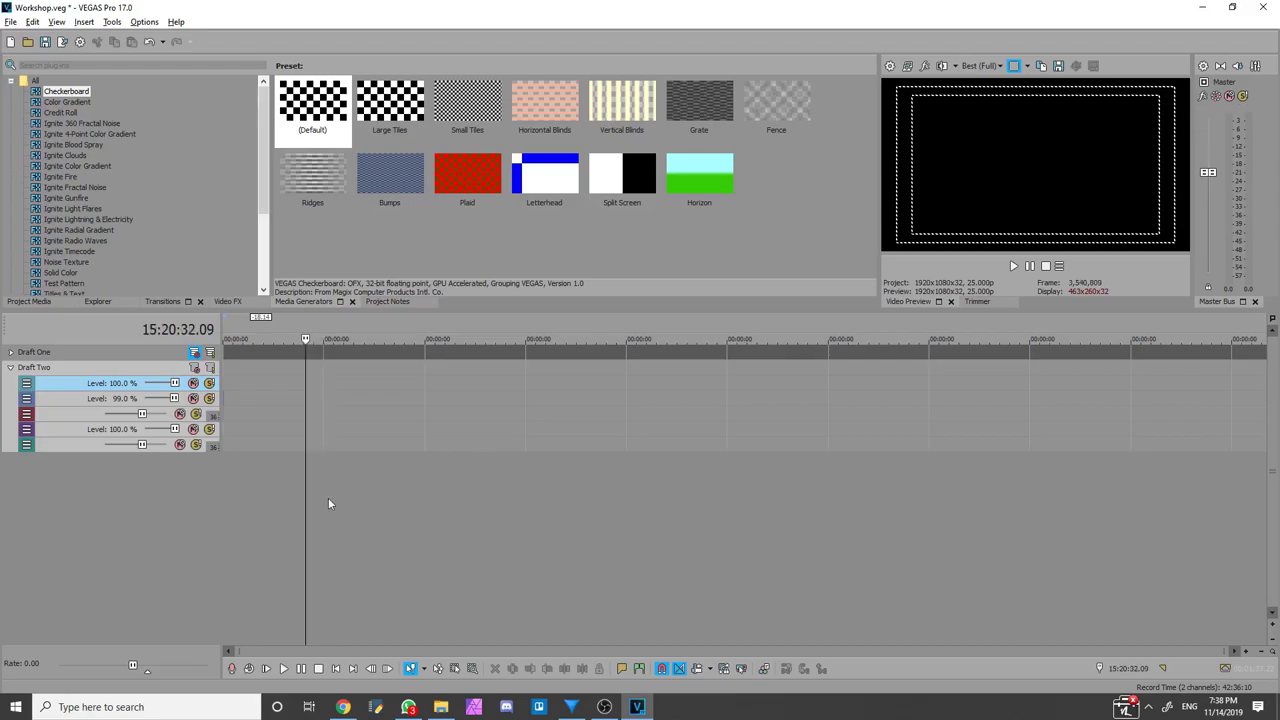
pyautogui.click(314, 499)
pyautogui.click(323, 505)
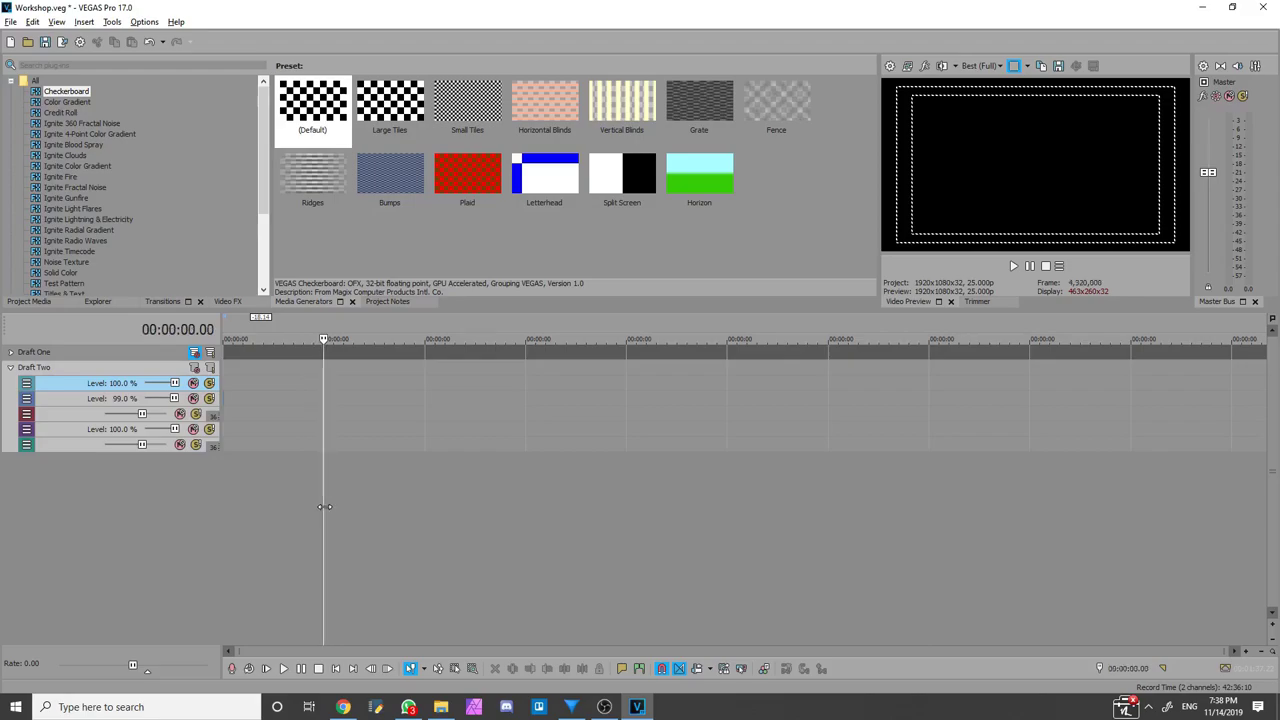
pyautogui.click(376, 503)
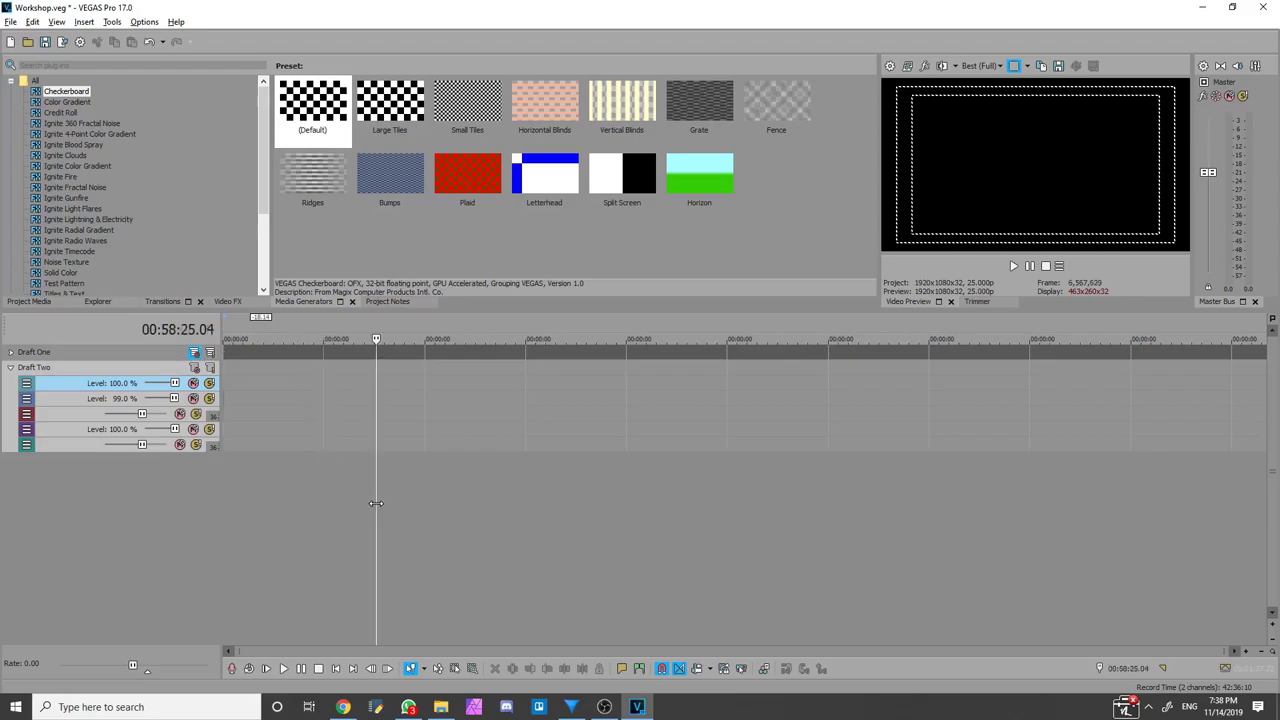
pyautogui.click(346, 508)
pyautogui.click(333, 511)
pyautogui.click(328, 511)
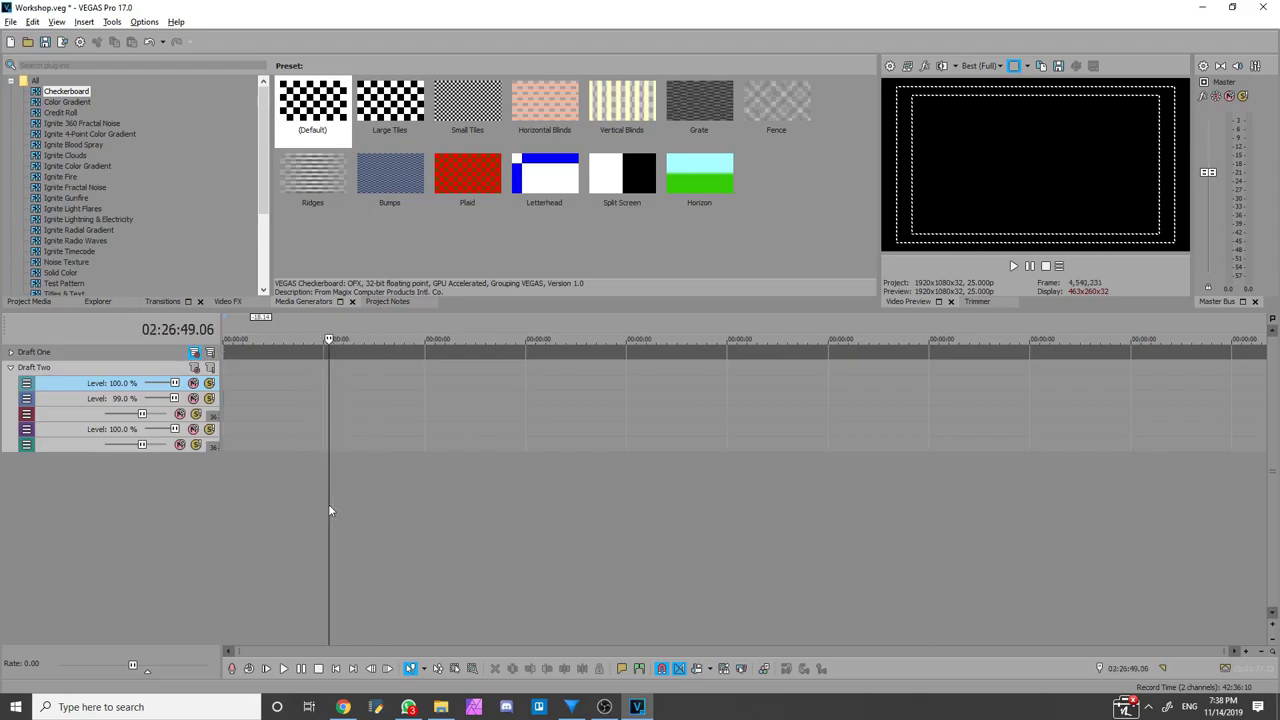
pyautogui.click(323, 511)
pyautogui.click(323, 511)
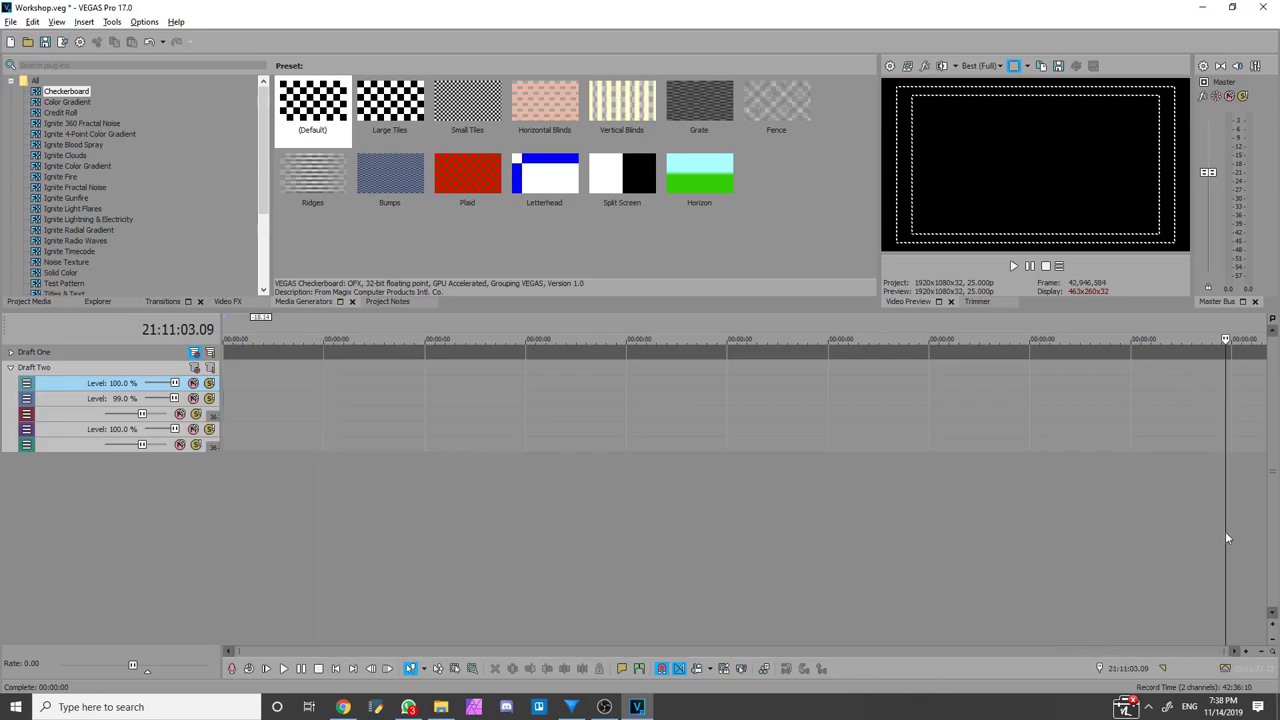
pyautogui.click(1225, 531)
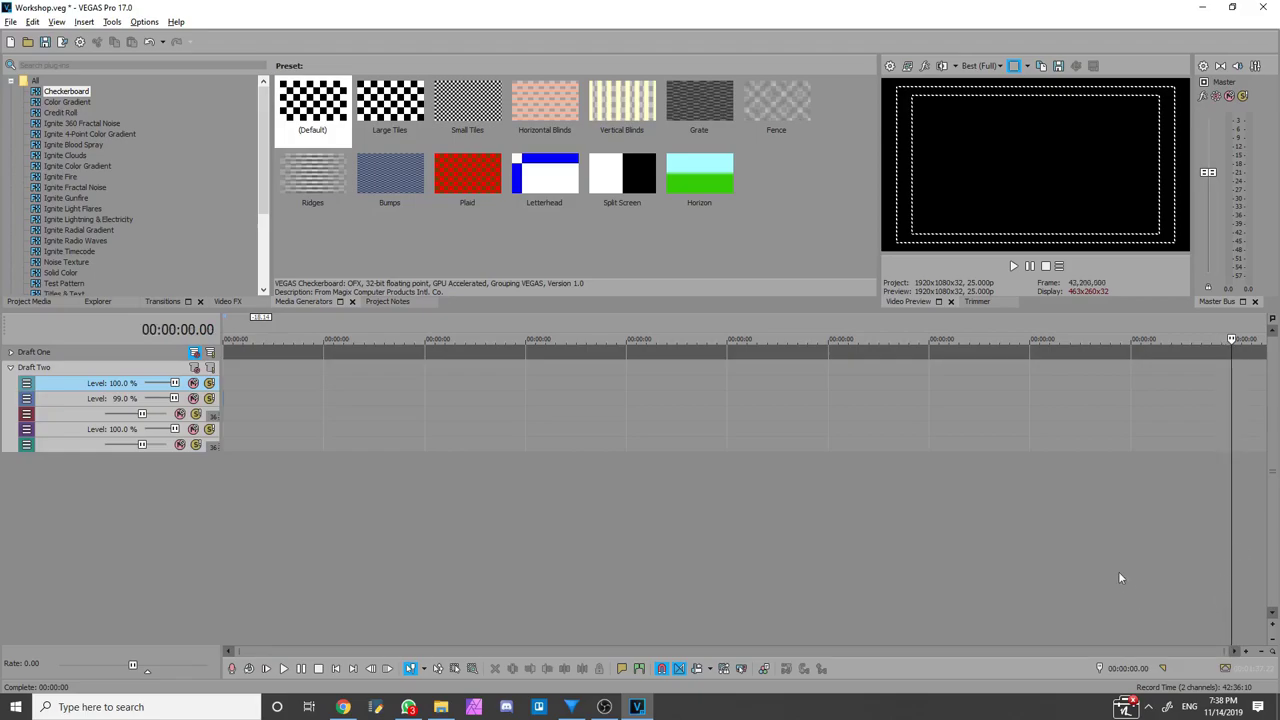